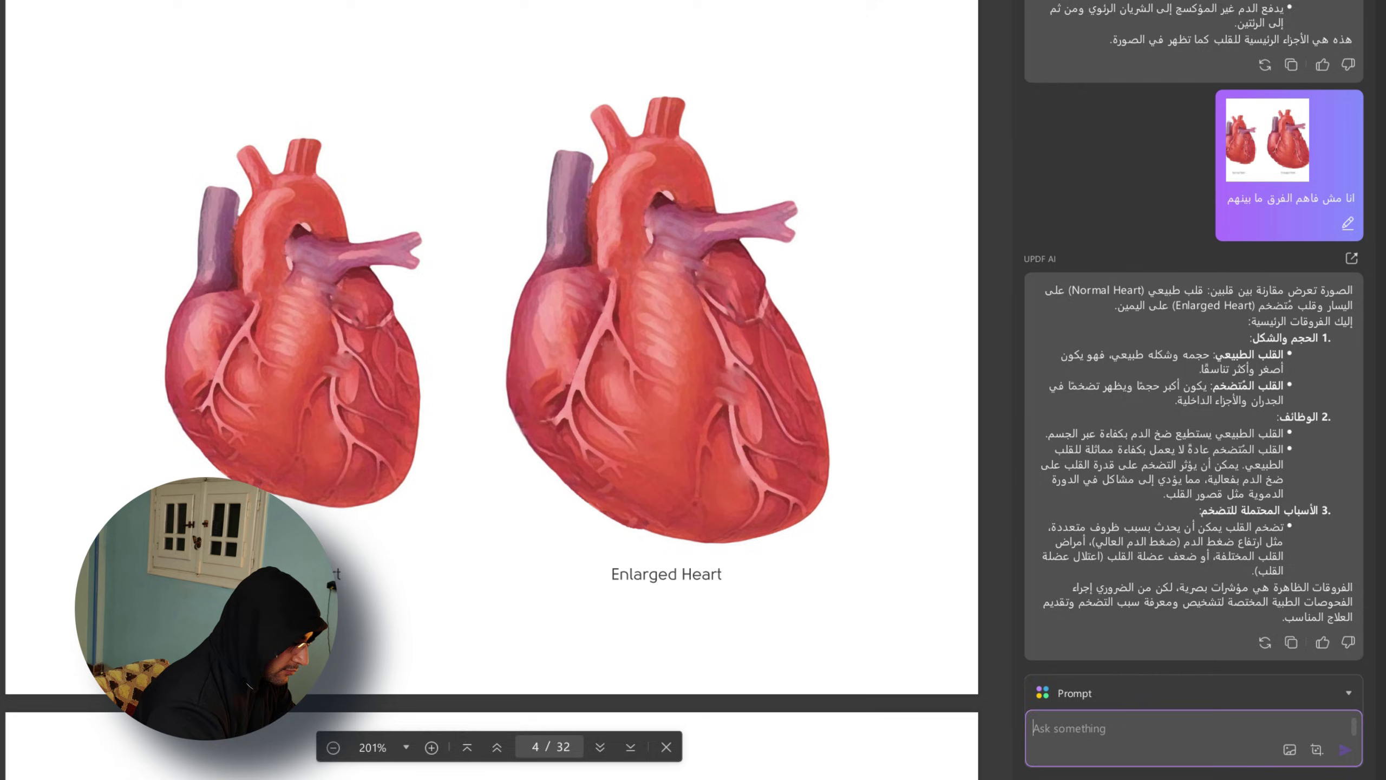
Ask the AI assistant "انت تعرف دكتور استرنج".
{"action": "type", "text": "ان"}
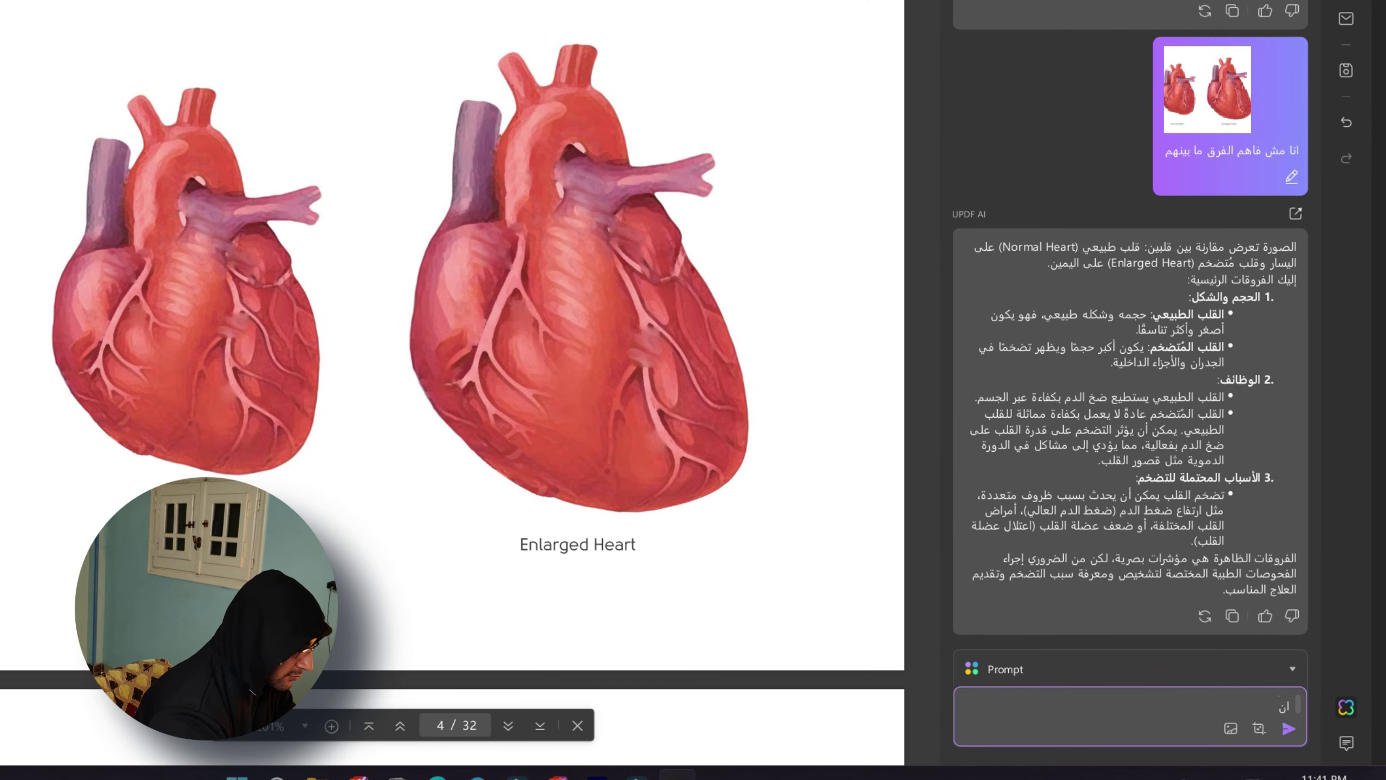
{"action": "type", "text": "ت تأعرف"}
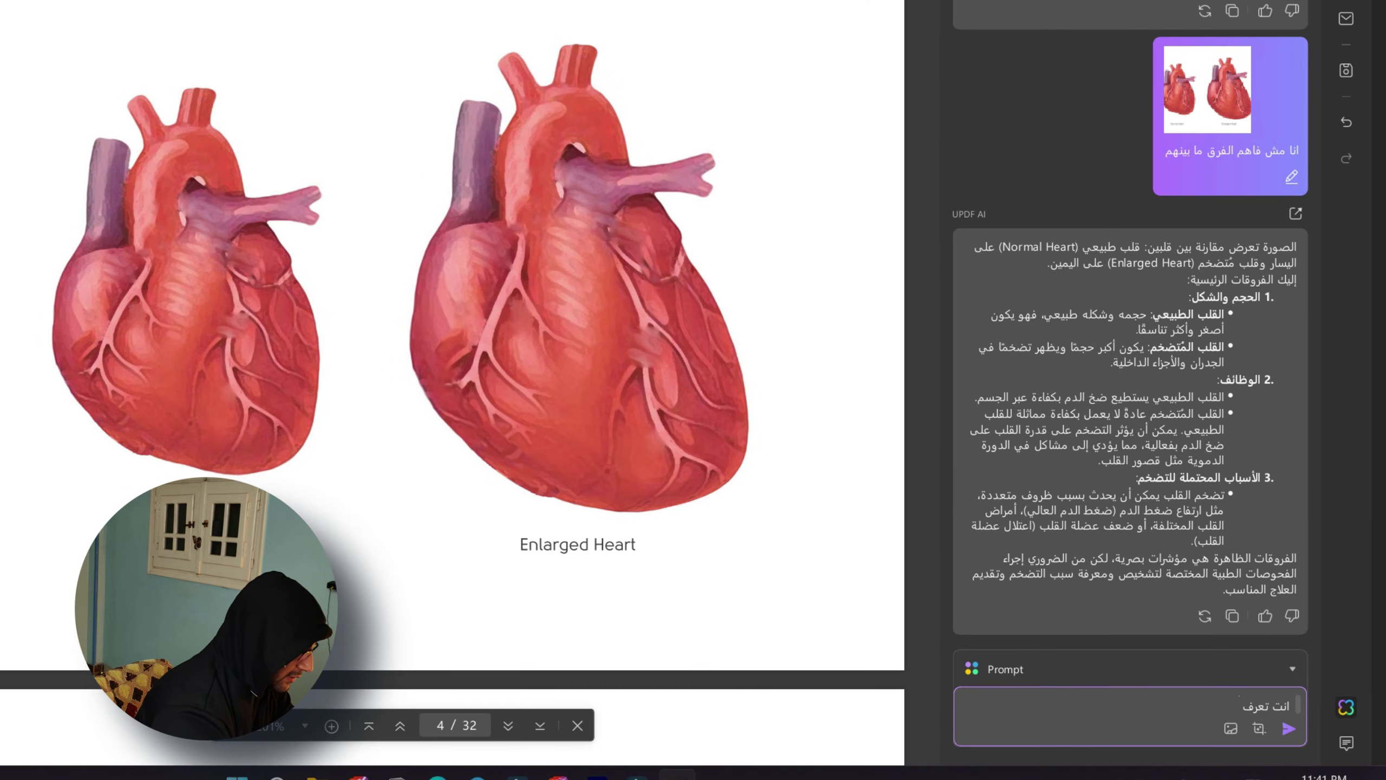
{"action": "type", "text": " دكتأور"}
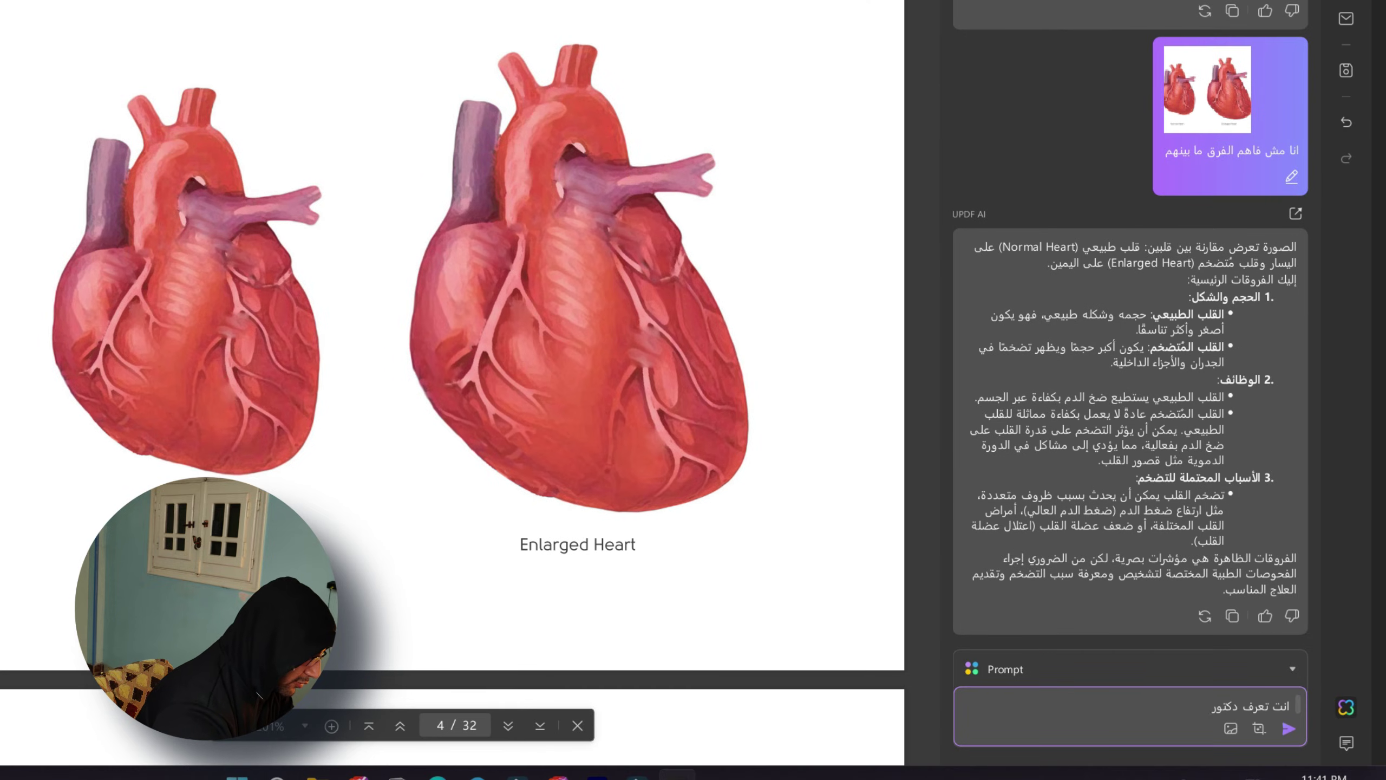
{"action": "type", "text": " استرنج"}
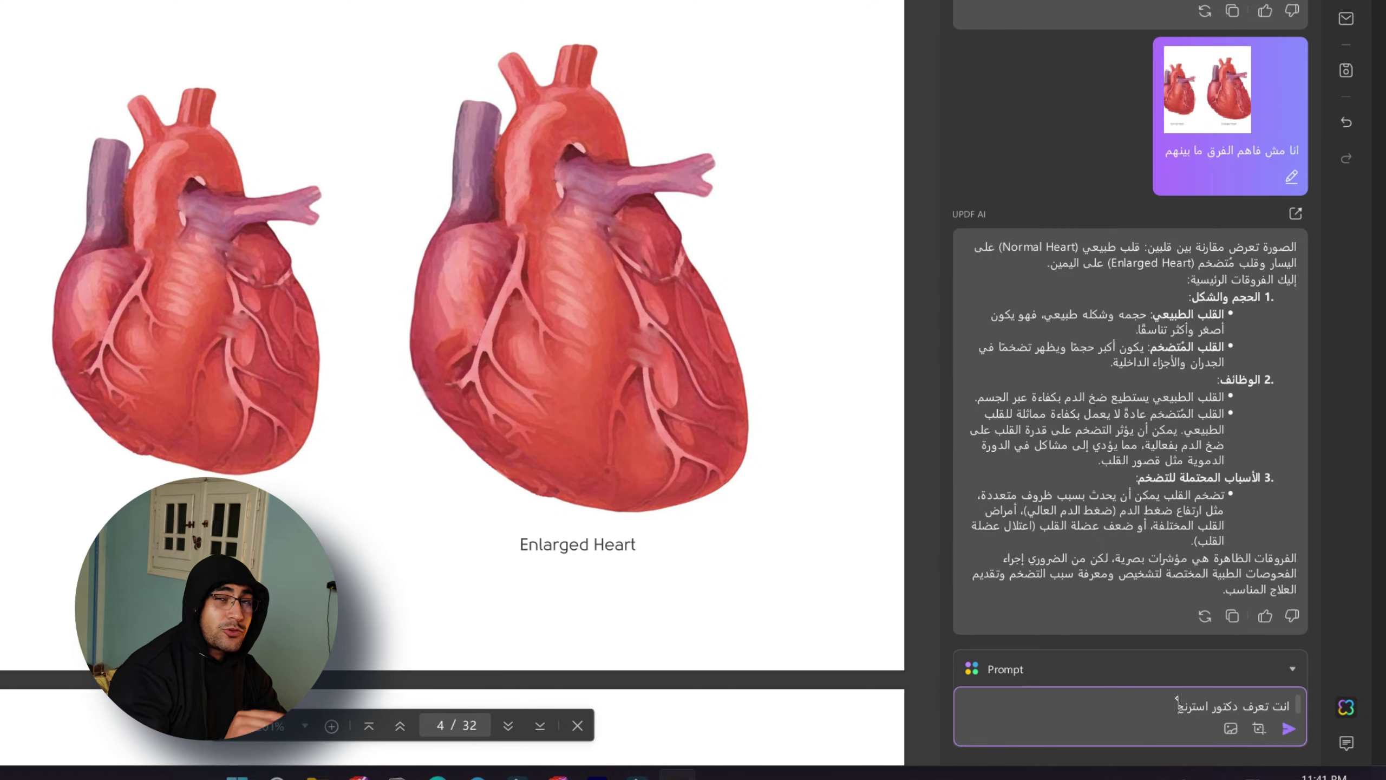
{"action": "key", "text": "Return"}
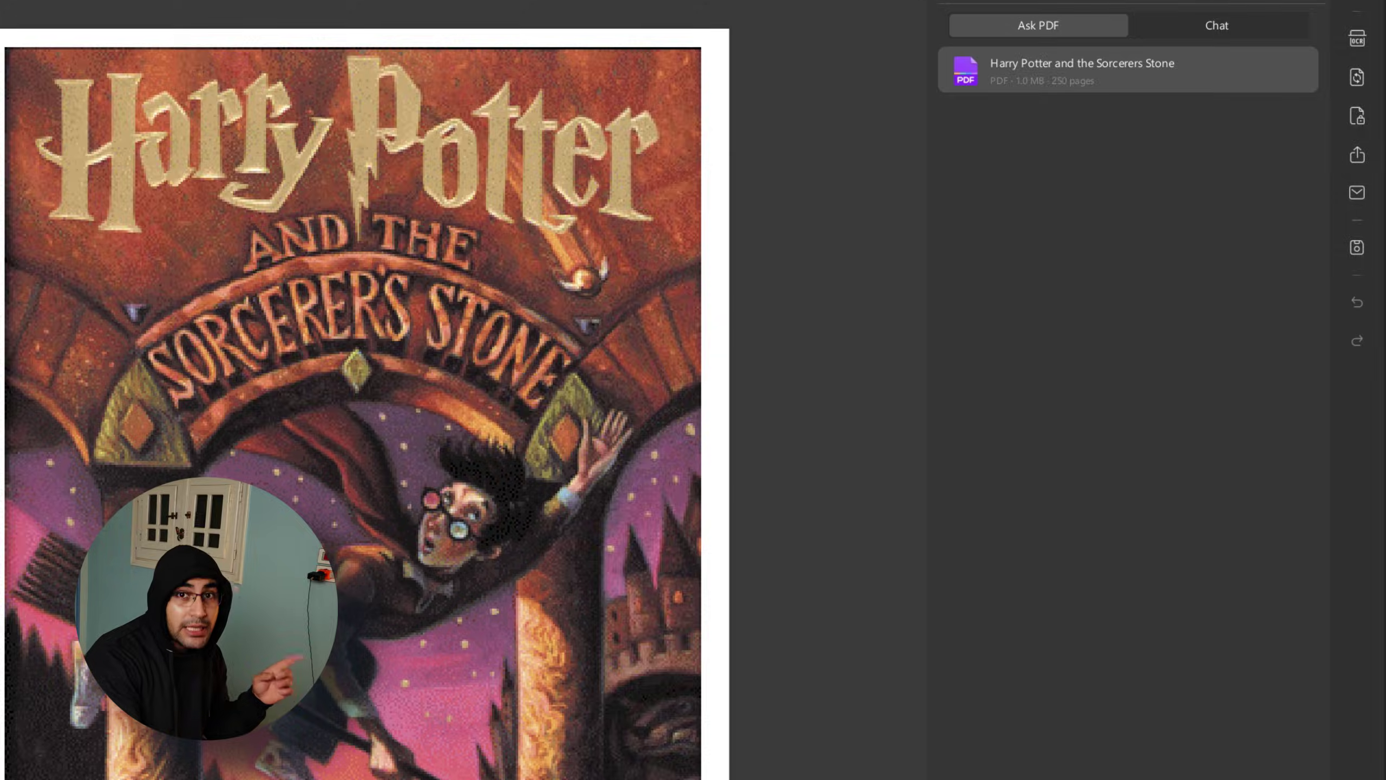
Have the AI translate pages 2 to 5 of Harry Potter and the Sorcerers Stone into Arabic (Saudi Arabia).
{"action": "scroll", "coordinate": [365, 404], "scroll_direction": "down", "scroll_amount": 10}
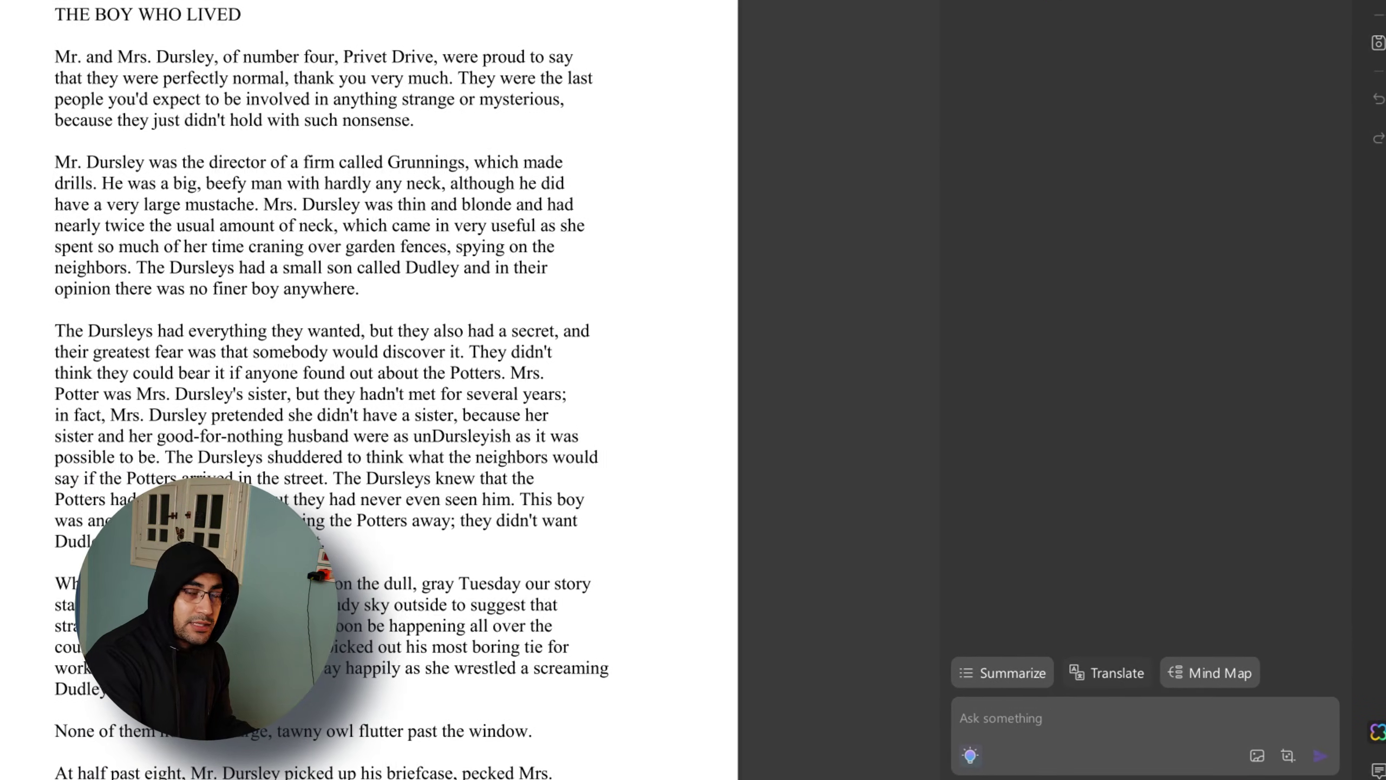
{"action": "left_click", "coordinate": [1111, 673]}
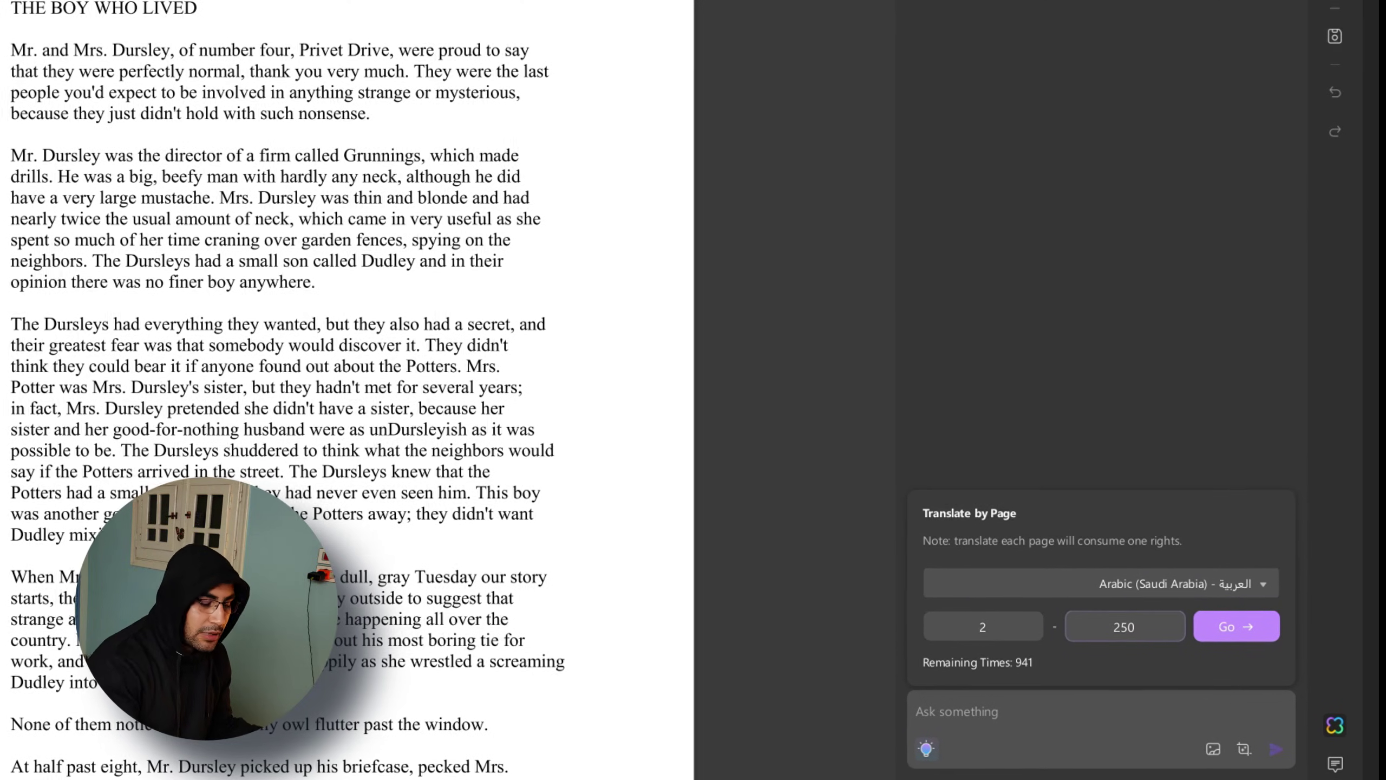
{"action": "key", "text": "ctrl+a"}
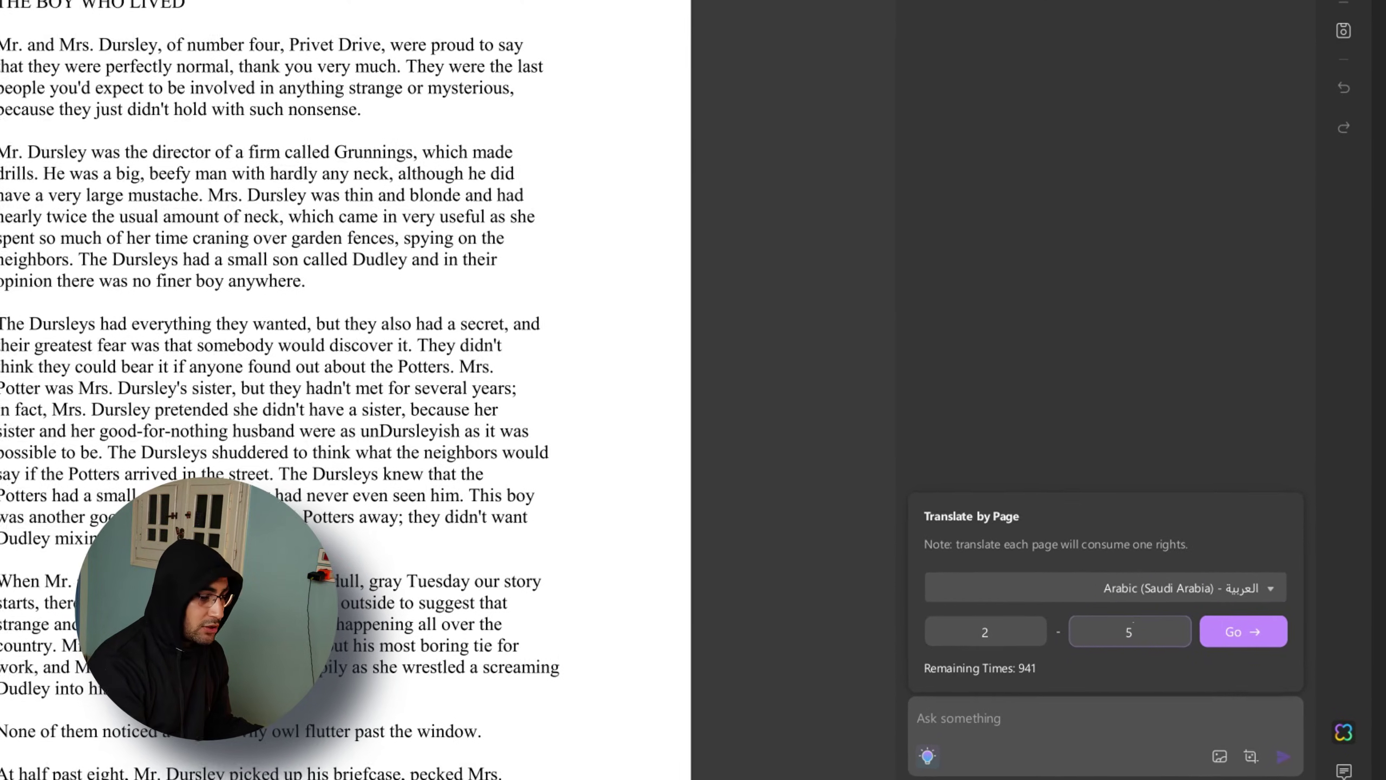
{"action": "type", "text": "5"}
{"action": "key", "text": "Return"}
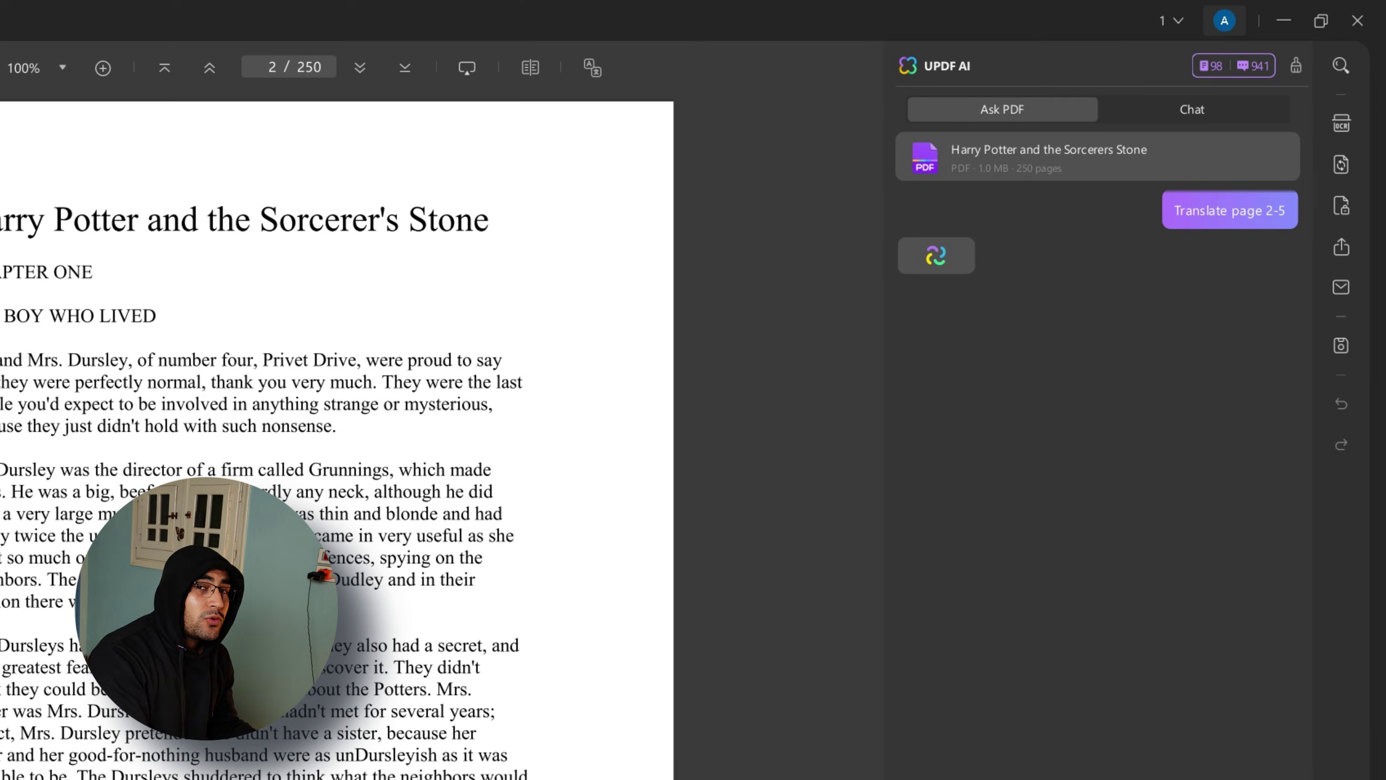
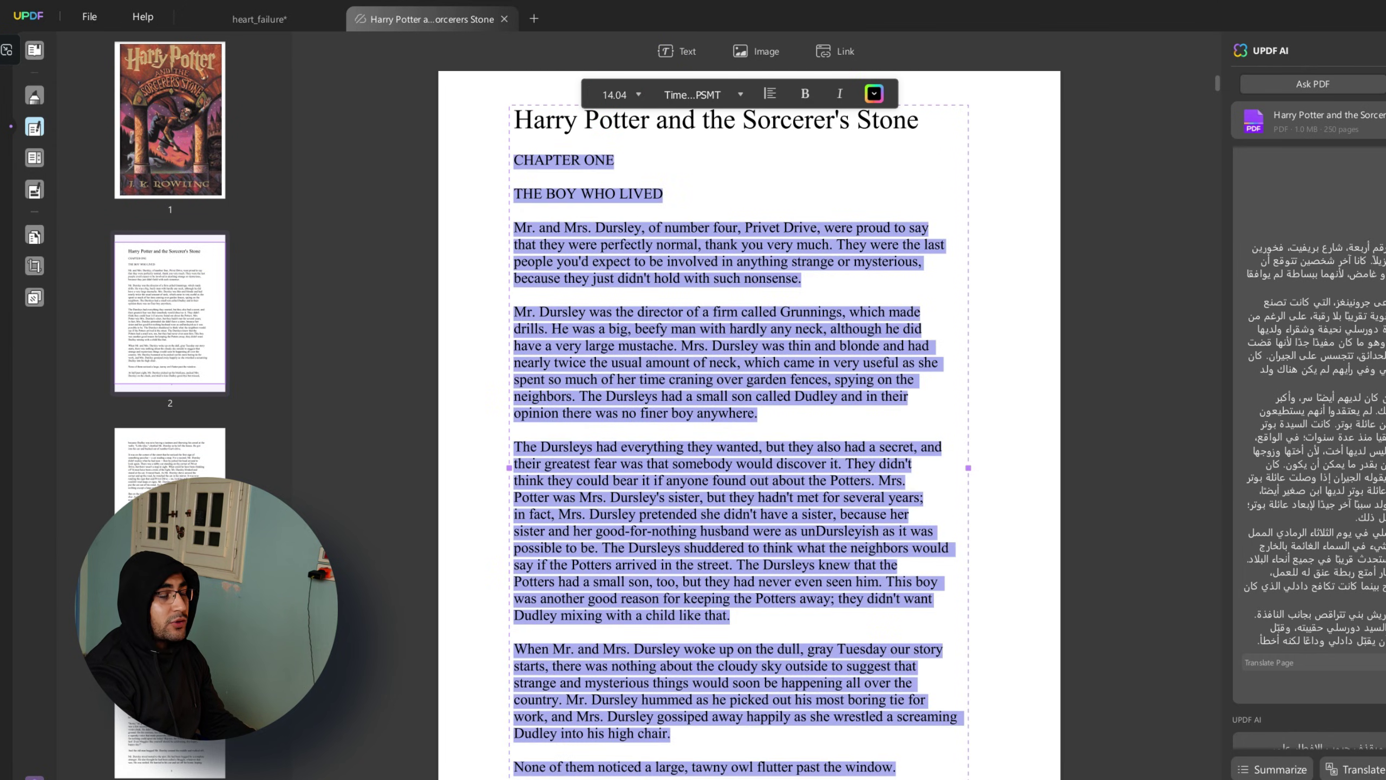
Replace the selected body text on page 2 with the copied Arabic translation and right-align the whole text block.
{"action": "key", "text": "ctrl+v"}
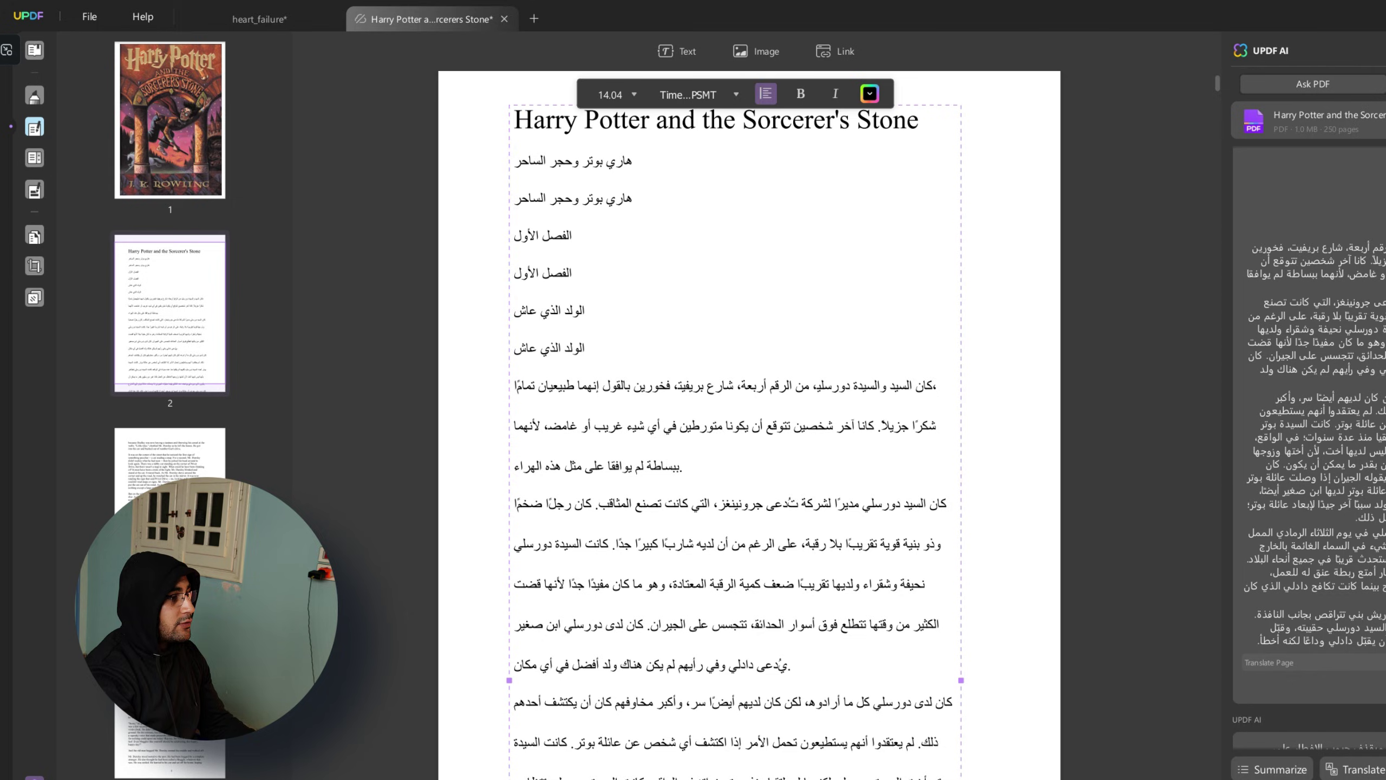
{"action": "scroll", "coordinate": [750, 382], "scroll_direction": "up", "scroll_amount": 4}
{"action": "left_click", "coordinate": [766, 93]}
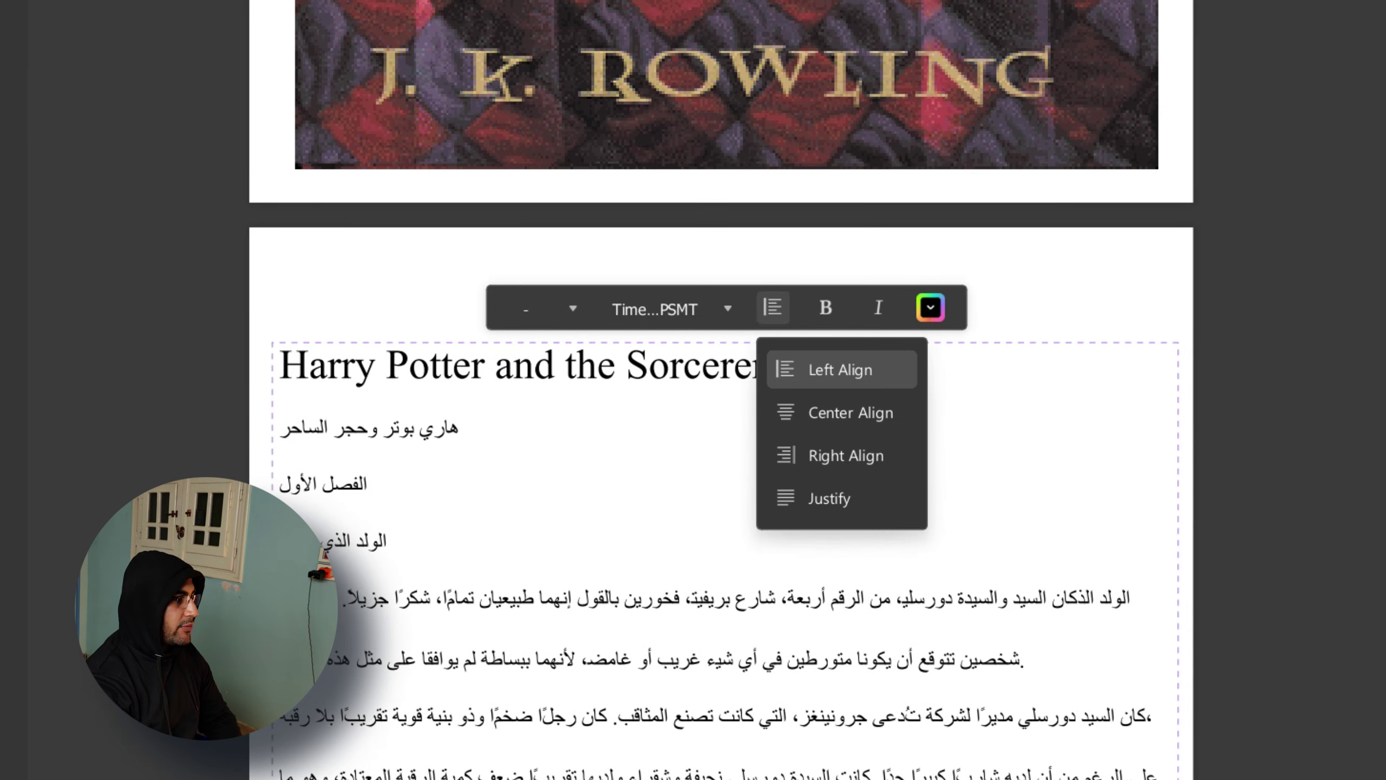
{"action": "left_click", "coordinate": [846, 455]}
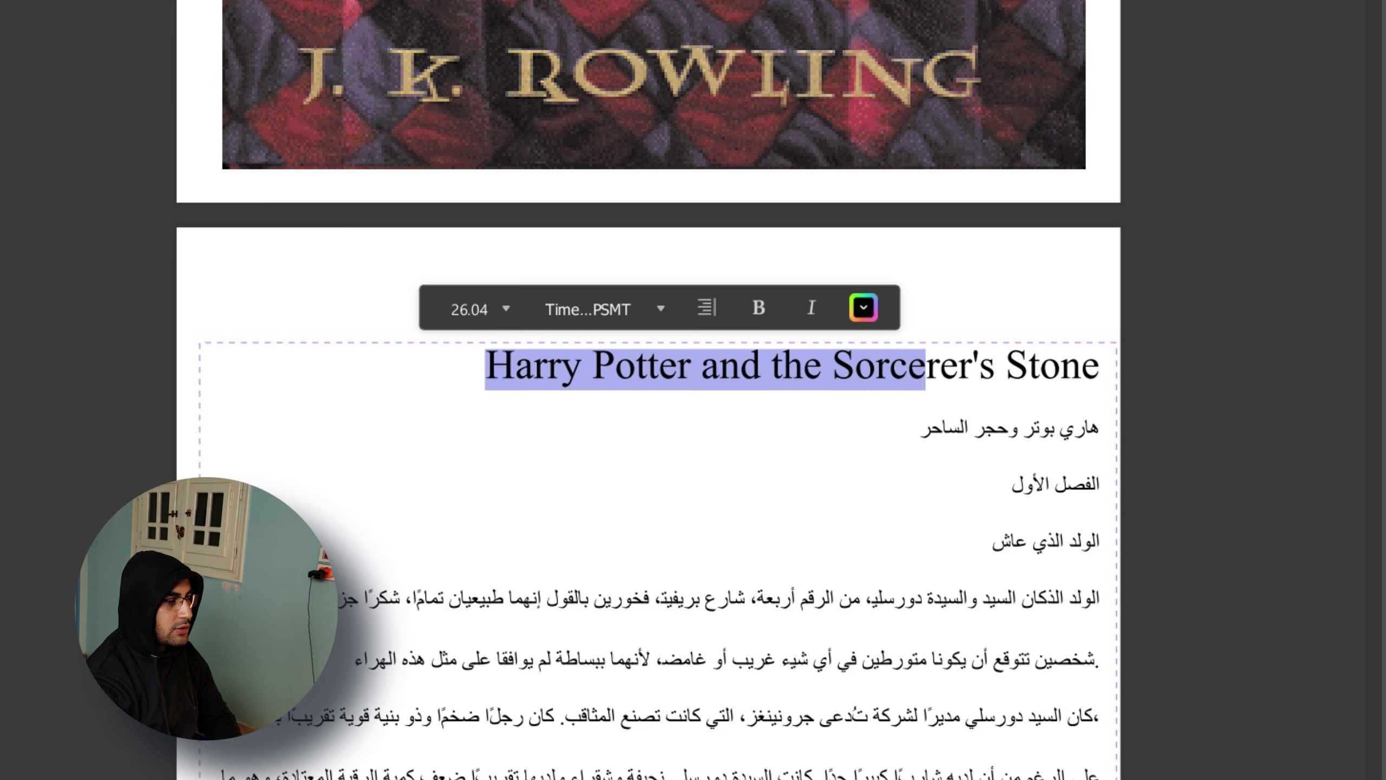
Select the entire title "Harry Potter and the Sorcerer's Stone" on page 2 and left-align it.
{"action": "key", "text": "shift+Right"}
{"action": "key", "text": "shift+Right"}
{"action": "key", "text": "shift+Right"}
{"action": "key", "text": "shift+Right"}
{"action": "key", "text": "shift+Right"}
{"action": "key", "text": "shift+Right"}
{"action": "key", "text": "shift+Right"}
{"action": "key", "text": "shift+Right"}
{"action": "key", "text": "shift+Right"}
{"action": "key", "text": "shift+Right"}
{"action": "key", "text": "shift+Right"}
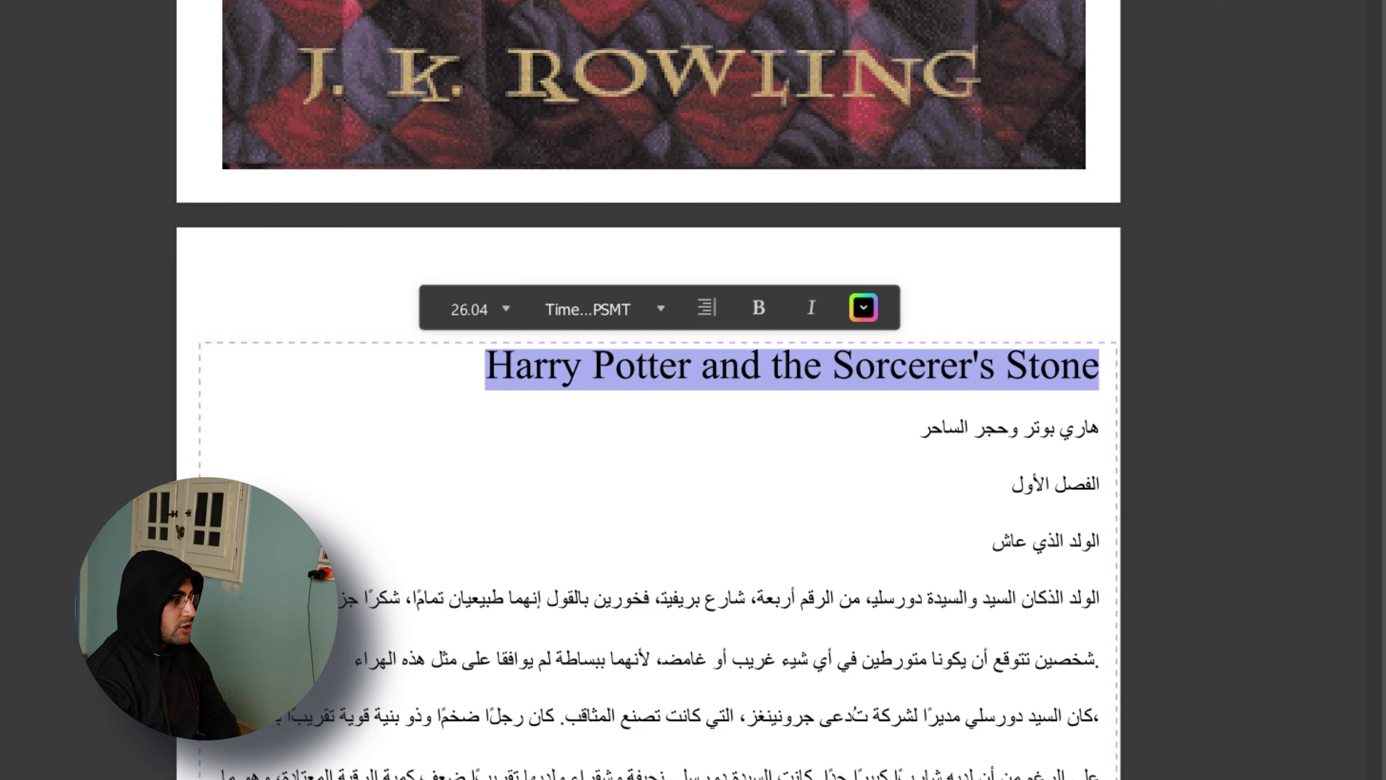
{"action": "left_click", "coordinate": [707, 307]}
{"action": "left_click", "coordinate": [764, 368]}
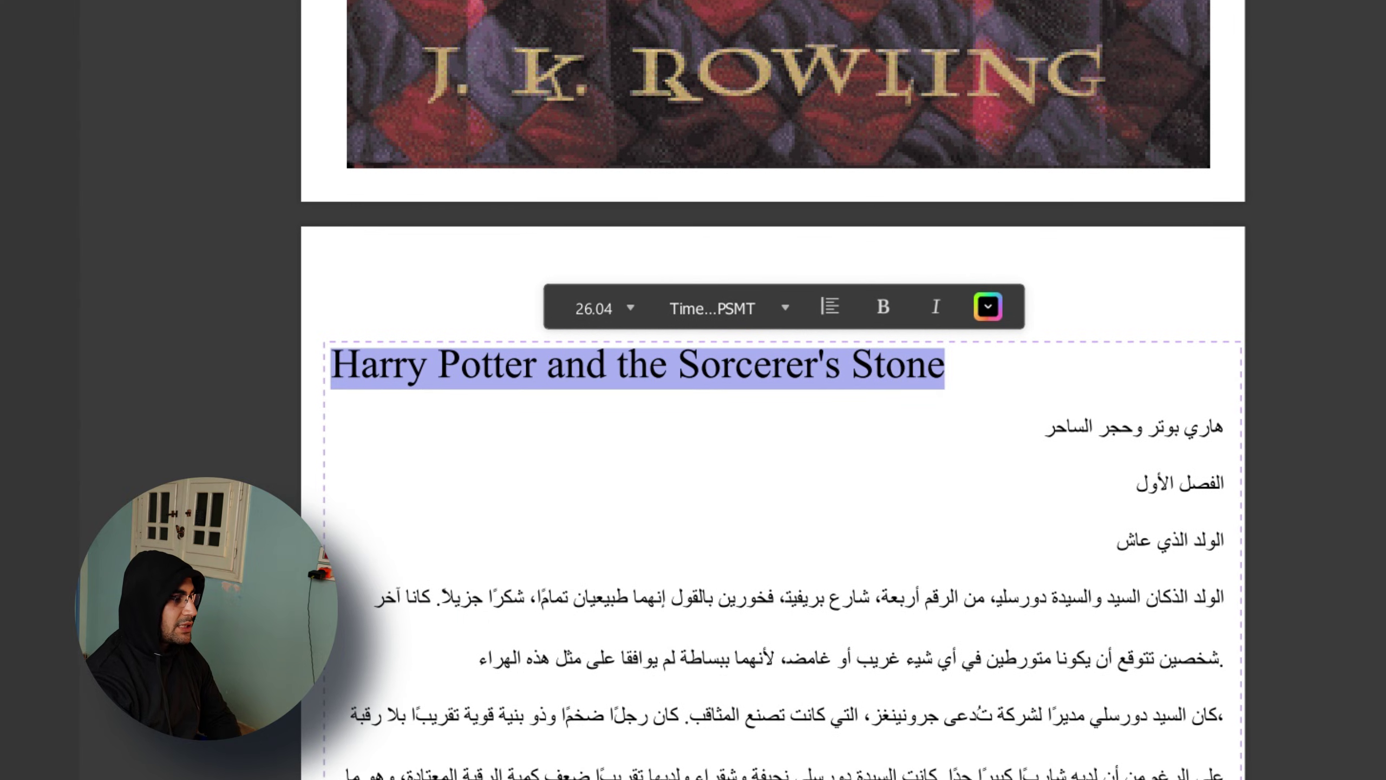
Look over the pasted Arabic text on page 2 from its title lines down to the page end.
{"action": "left_click", "coordinate": [802, 448]}
{"action": "scroll", "coordinate": [654, 577], "scroll_direction": "down", "scroll_amount": 6}
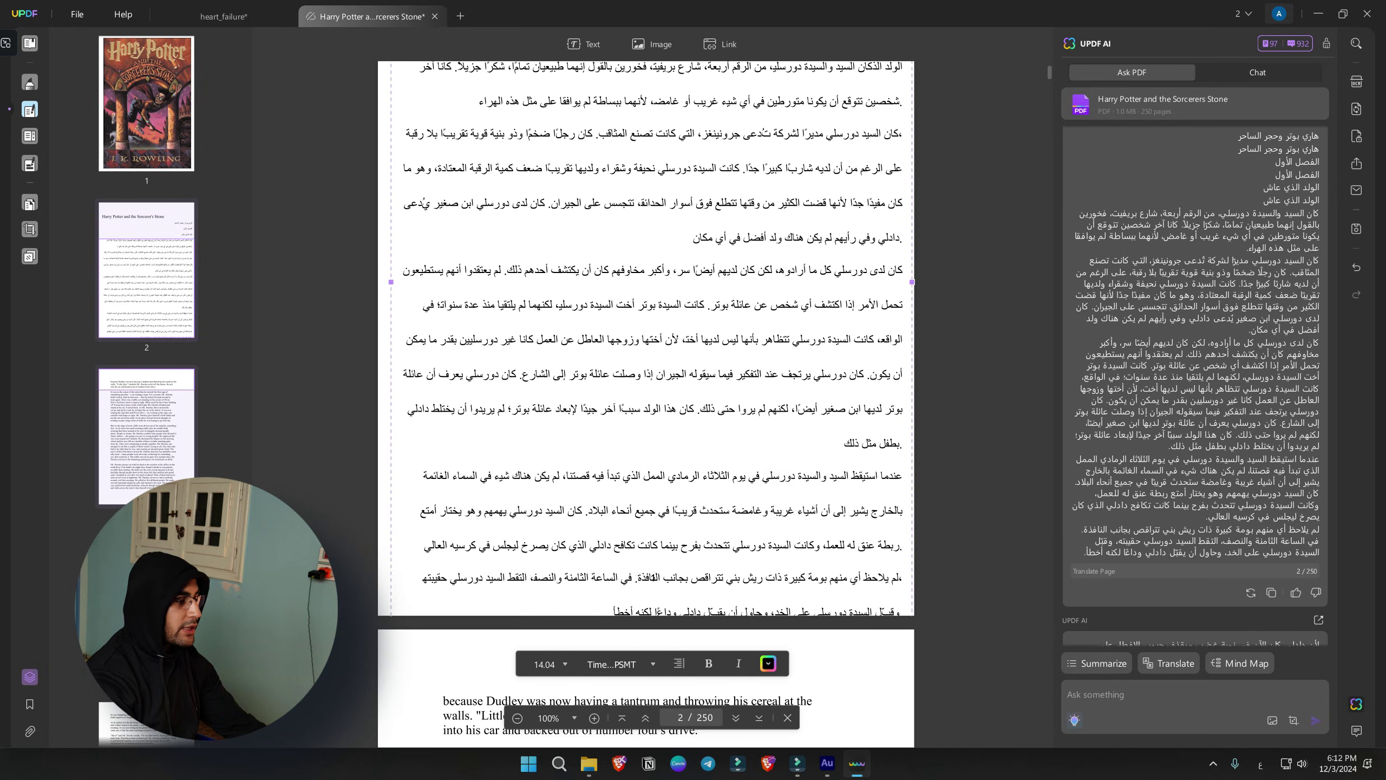
{"action": "scroll", "coordinate": [645, 404], "scroll_direction": "down", "scroll_amount": 4}
{"action": "scroll", "coordinate": [646, 404], "scroll_direction": "up", "scroll_amount": 8}
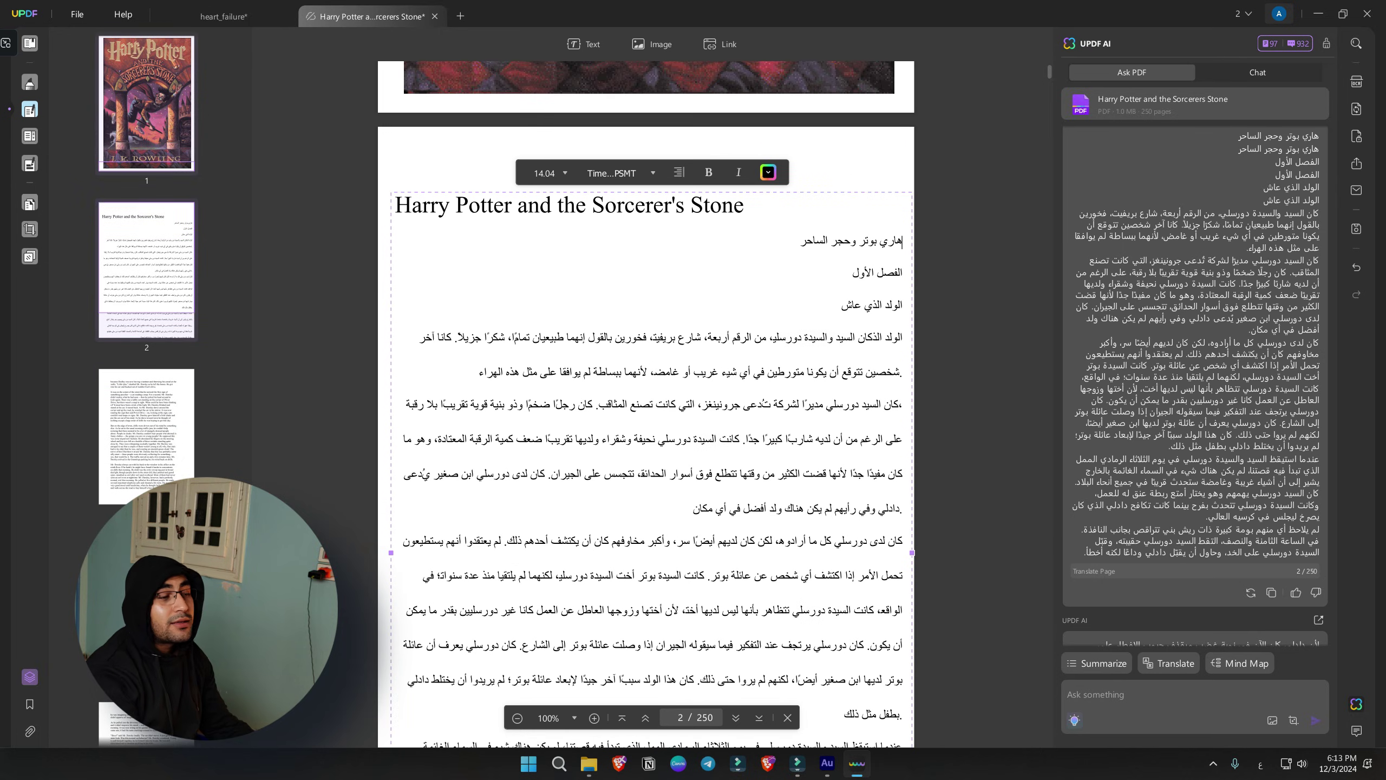
{"action": "left_click_drag", "start_coordinate": [902, 241], "coordinate": [635, 207]}
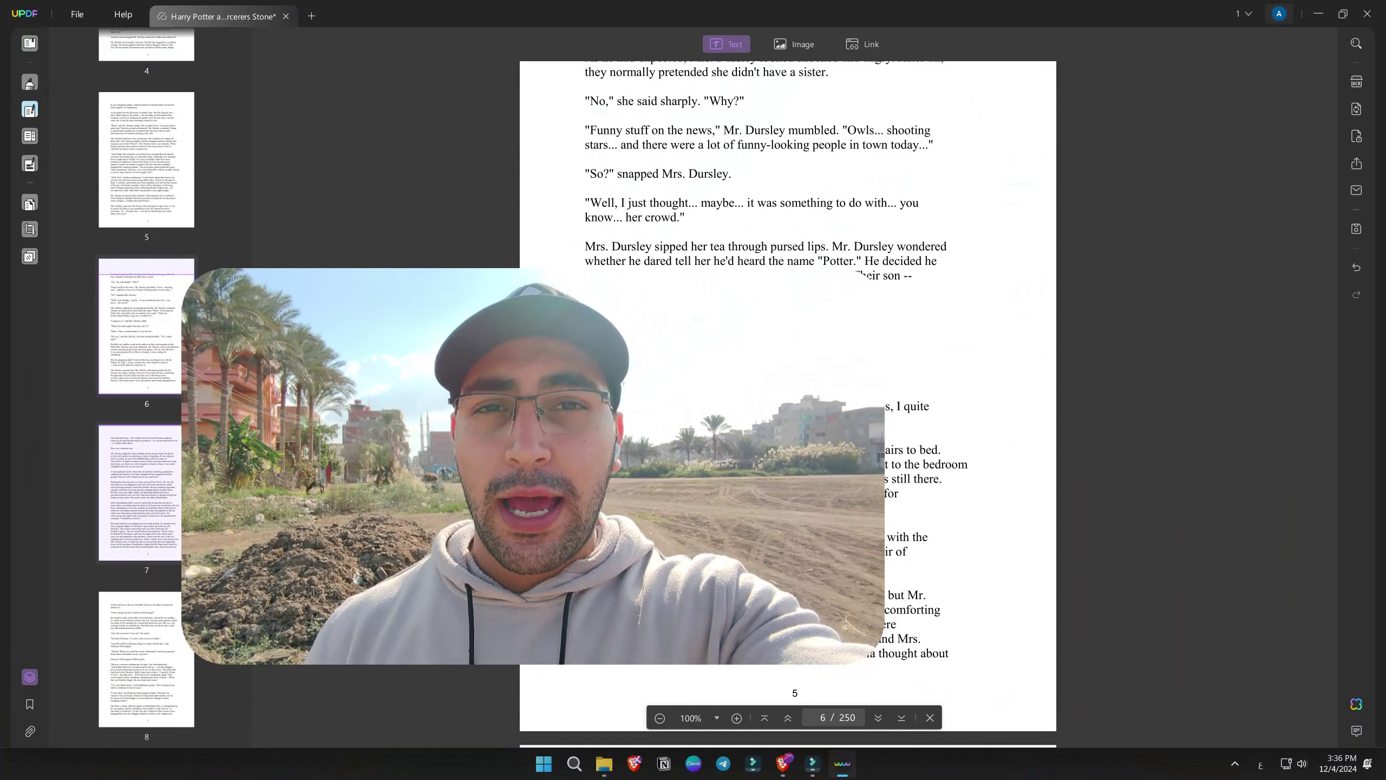
Browse the available fonts for the body text block on page 6.
{"action": "left_click", "coordinate": [780, 361]}
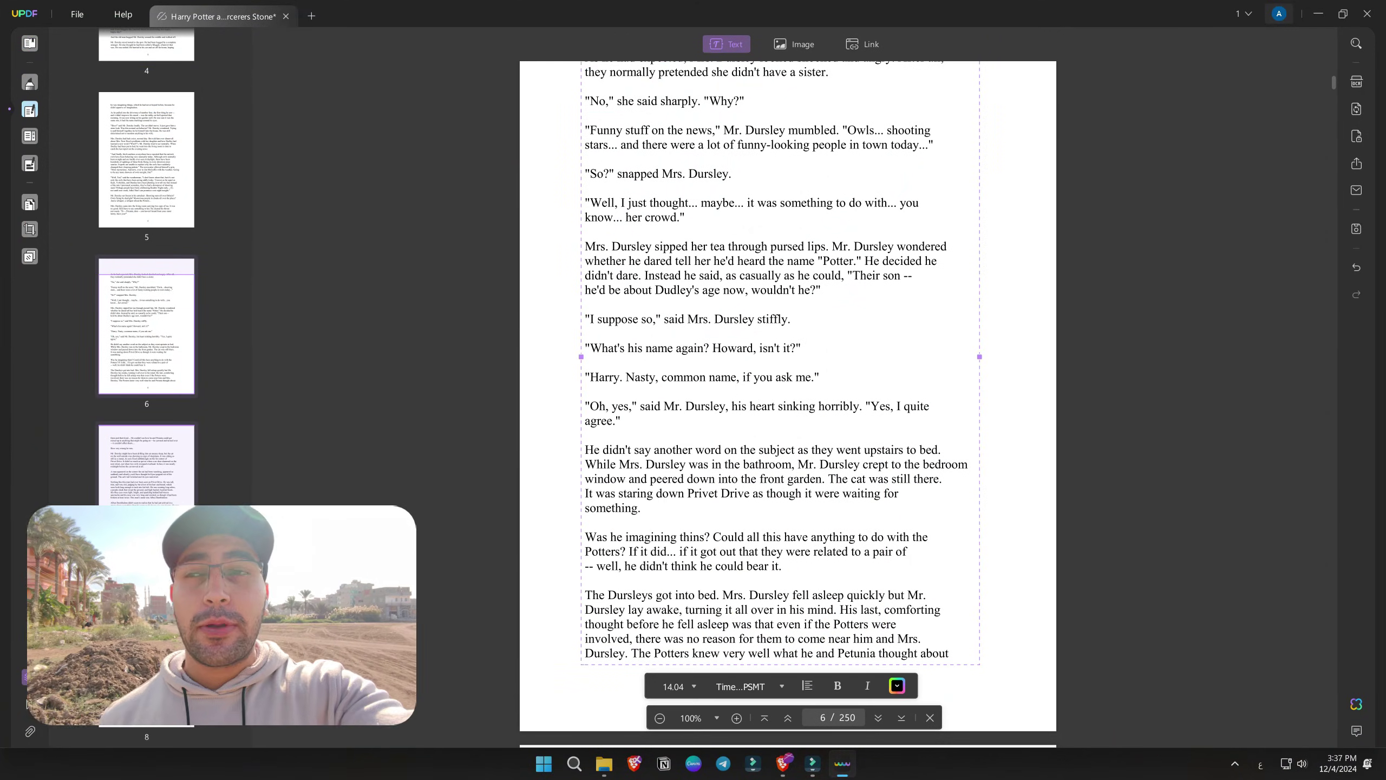
{"action": "left_click", "coordinate": [748, 687]}
{"action": "scroll", "coordinate": [791, 546], "scroll_direction": "down", "scroll_amount": 5}
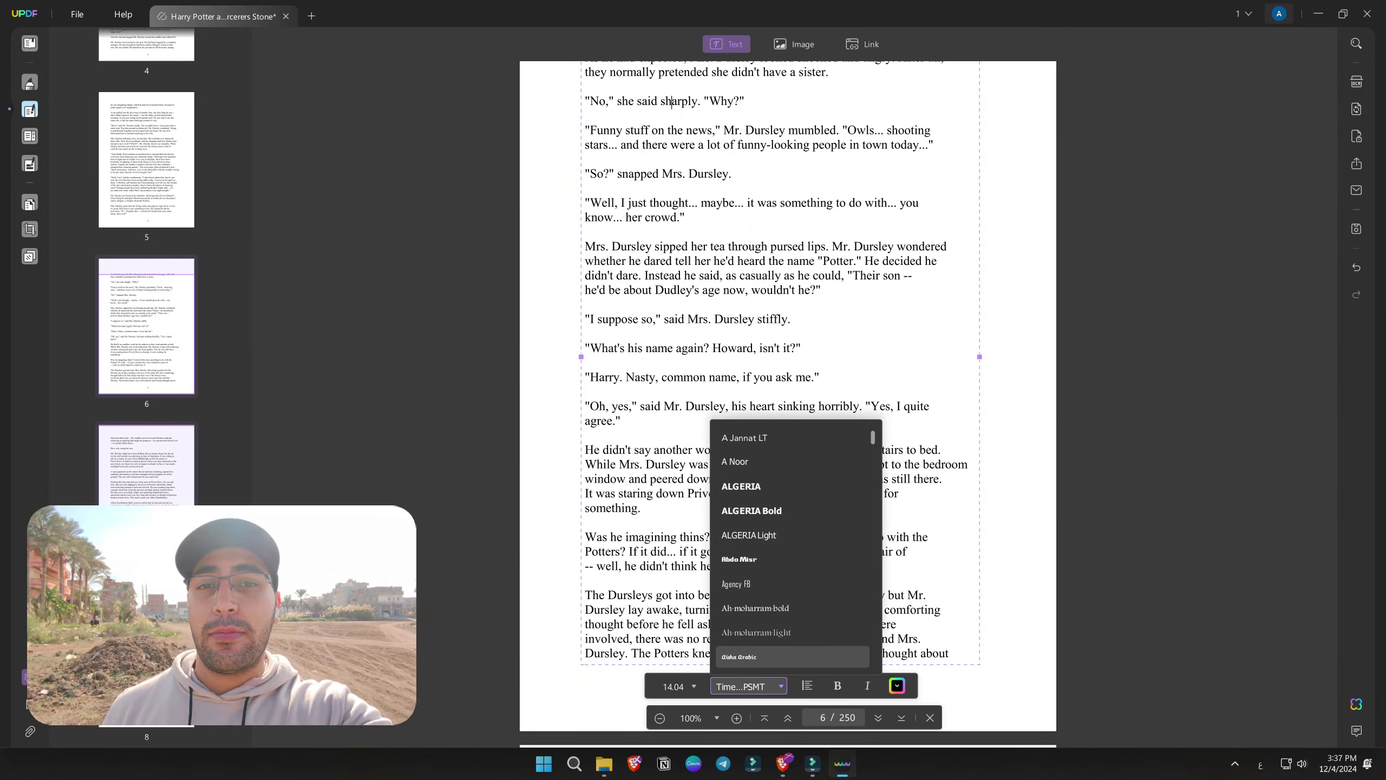
{"action": "scroll", "coordinate": [795, 546], "scroll_direction": "down", "scroll_amount": 3}
Replace "Dursley stiffl" in the "I suppose so" line on page 6 with a person's name in Latin letters.
{"action": "left_click_drag", "start_coordinate": [791, 320], "coordinate": [712, 320]}
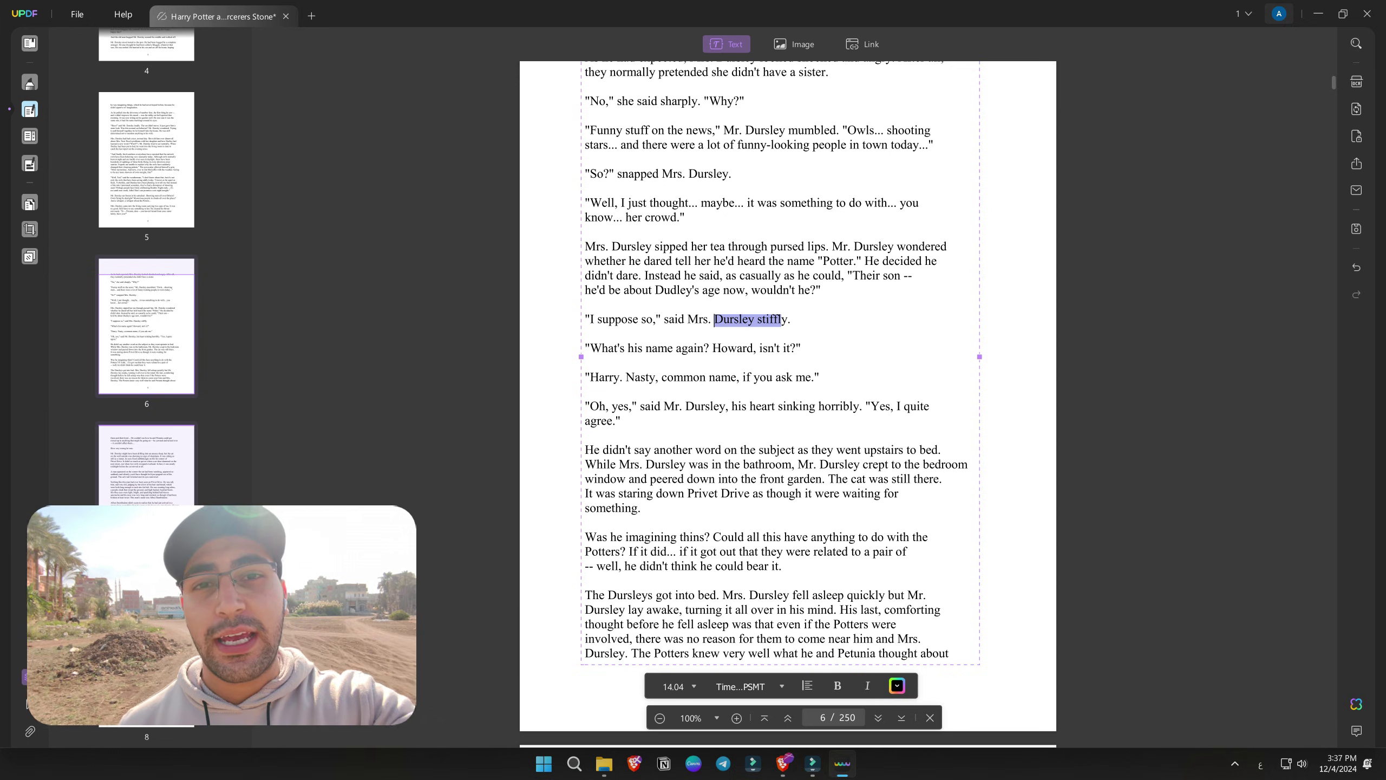
{"action": "key", "text": "alt+shift"}
{"action": "type", "text": "ahmedel"}
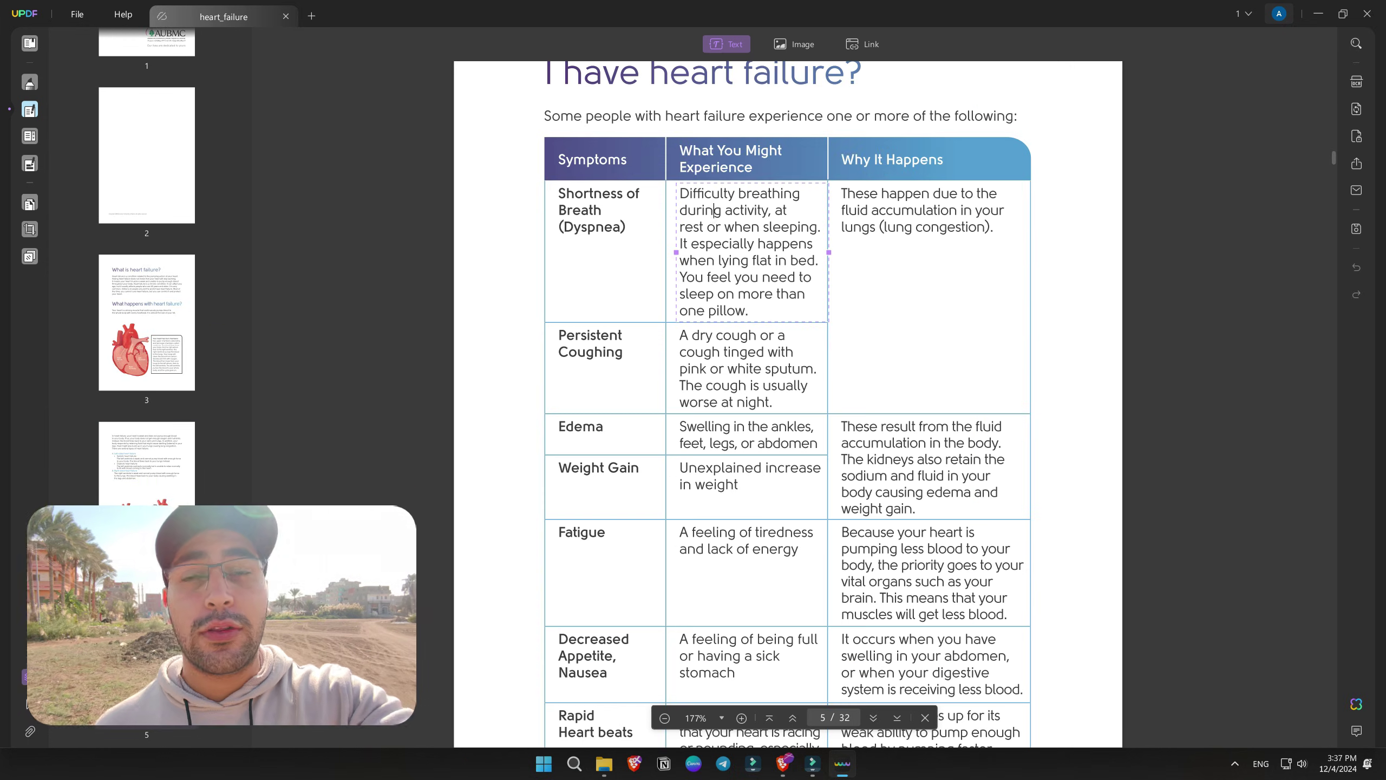
In the heart_failure symptoms table, insert "samsujnj" after "activity," in the shortness of breath description.
{"action": "left_click", "coordinate": [748, 252]}
{"action": "left_click", "coordinate": [721, 163]}
{"action": "left_click", "coordinate": [922, 210]}
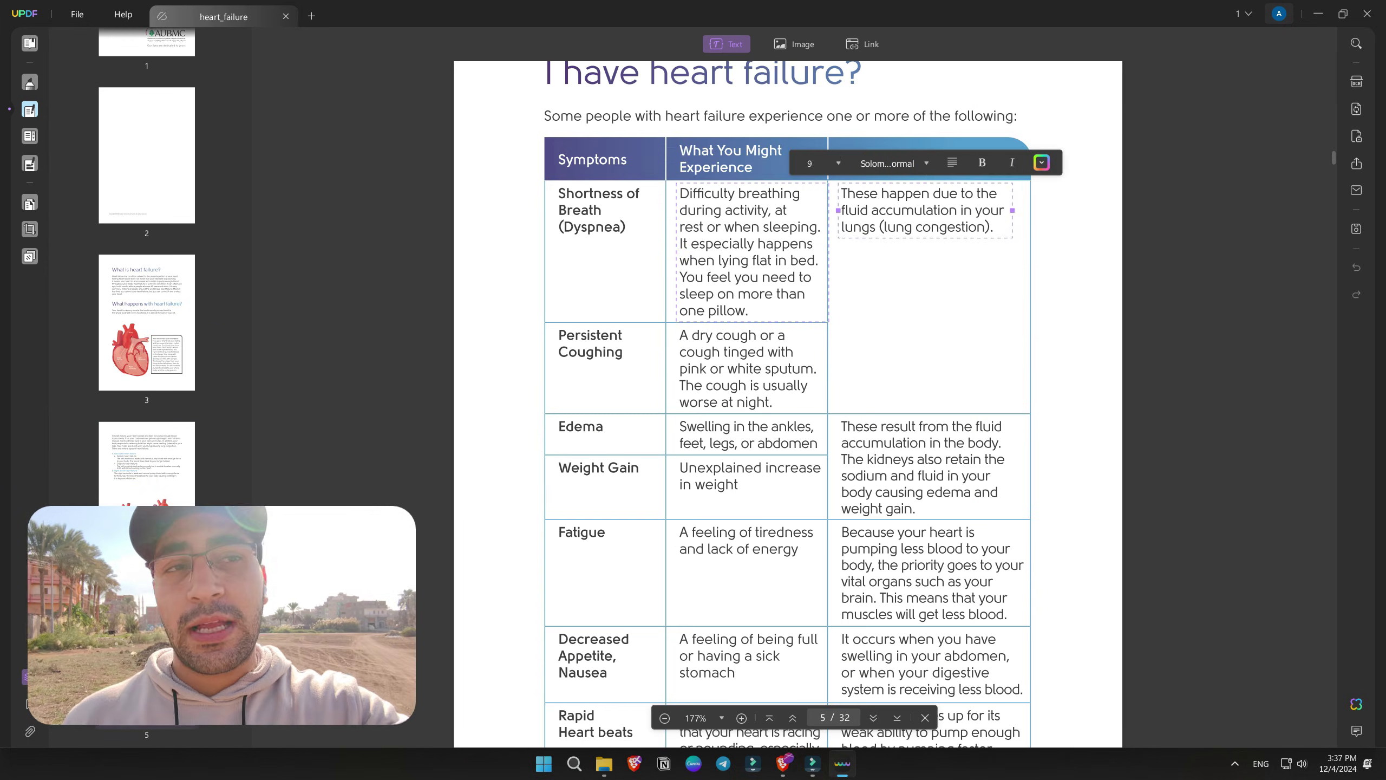
{"action": "left_click", "coordinate": [787, 210]}
{"action": "type", "text": "samsujnj"}
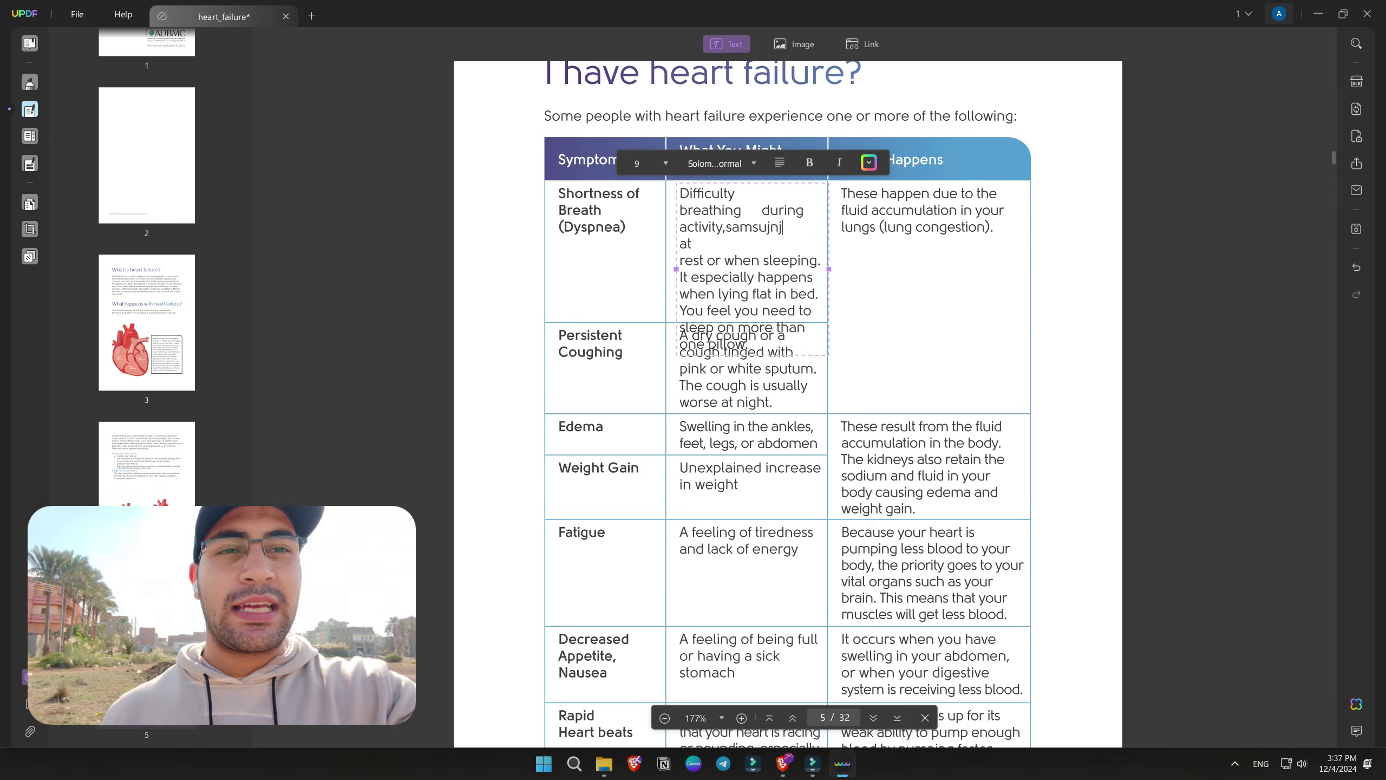
Replace the last three characters of the text inserted after "activity," with "msg ftwt4".
{"action": "key", "text": "BackSpace"}
{"action": "key", "text": "BackSpace"}
{"action": "key", "text": "BackSpace"}
{"action": "type", "text": "msg ftwt4"}
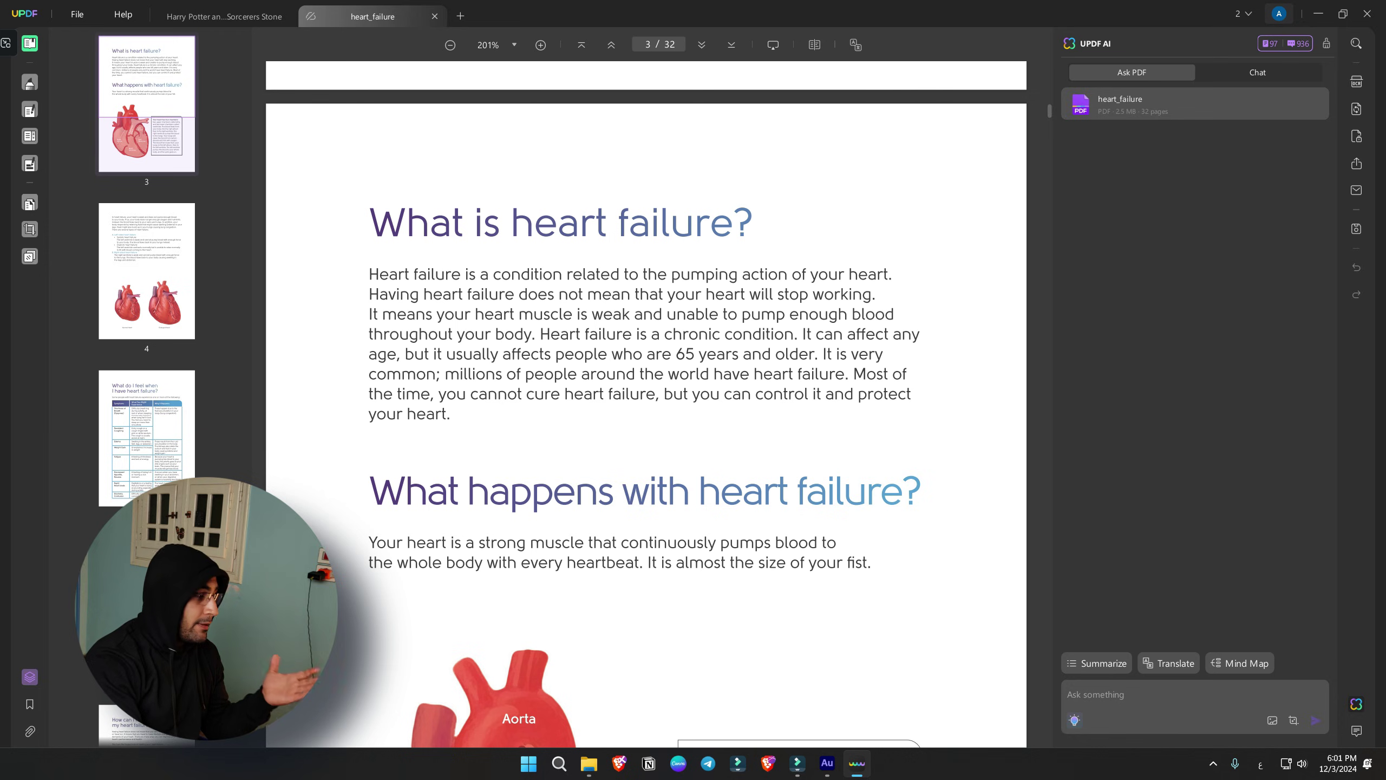
Generate an Arabic (Saudi Arabia) mind map of pages 3 to 6 of heart_failure with the AI assistant.
{"action": "scroll", "coordinate": [646, 404], "scroll_direction": "down", "scroll_amount": 3}
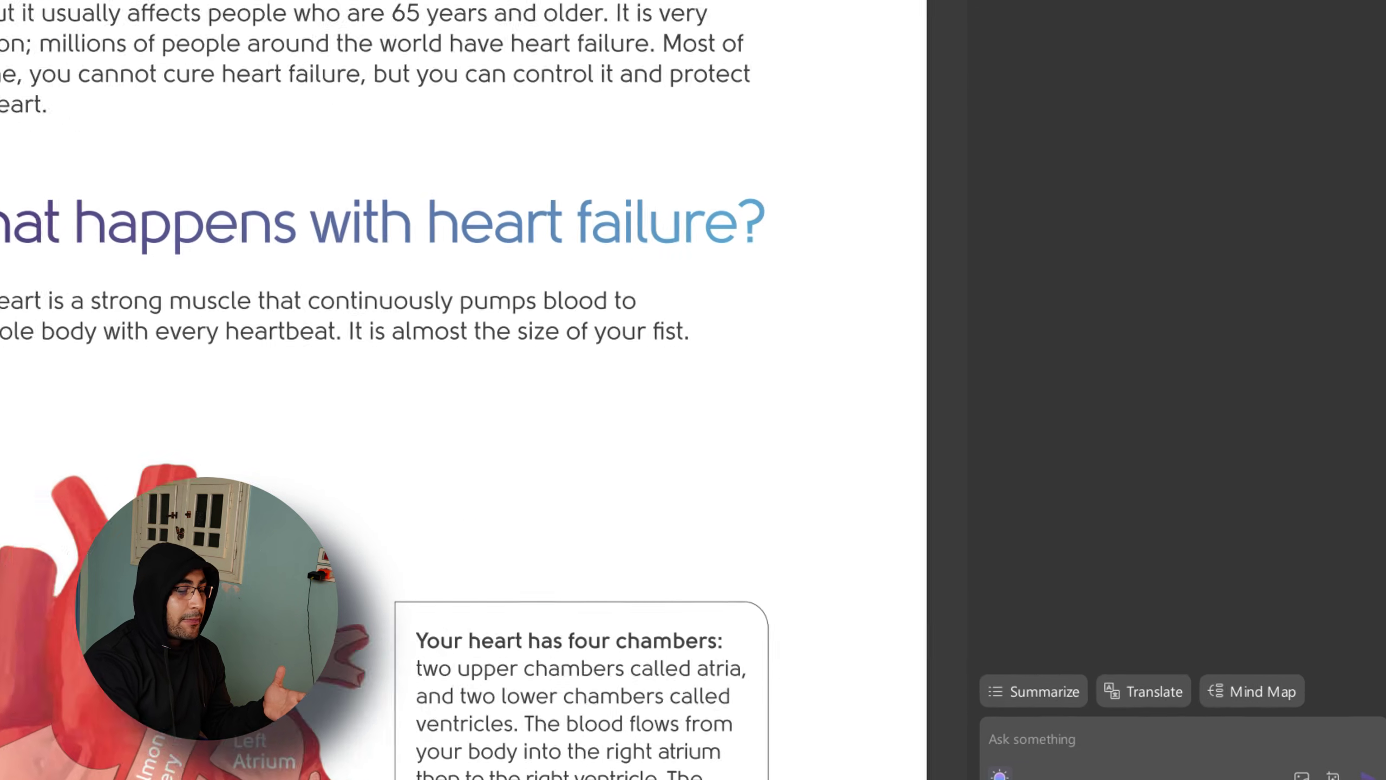
{"action": "left_click", "coordinate": [1154, 653]}
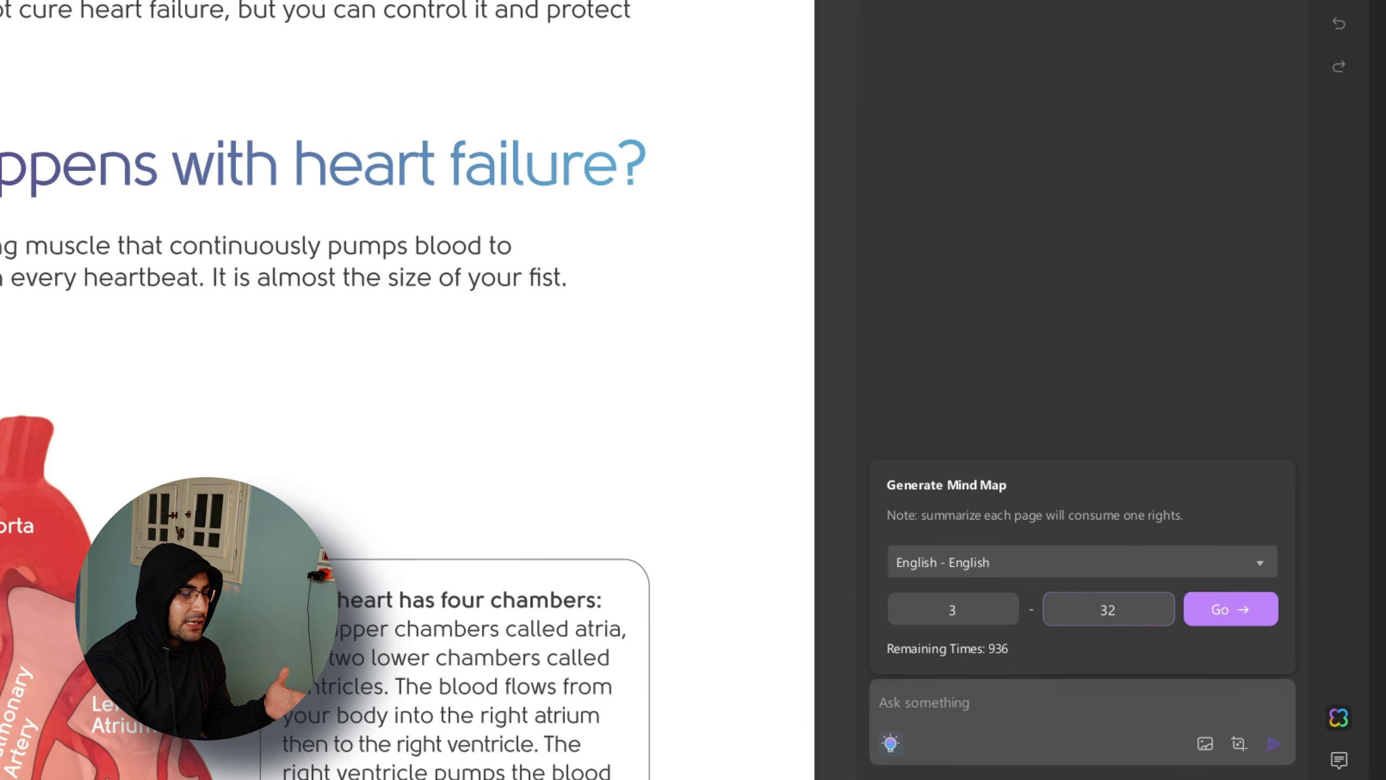
{"action": "double_click", "coordinate": [1108, 608]}
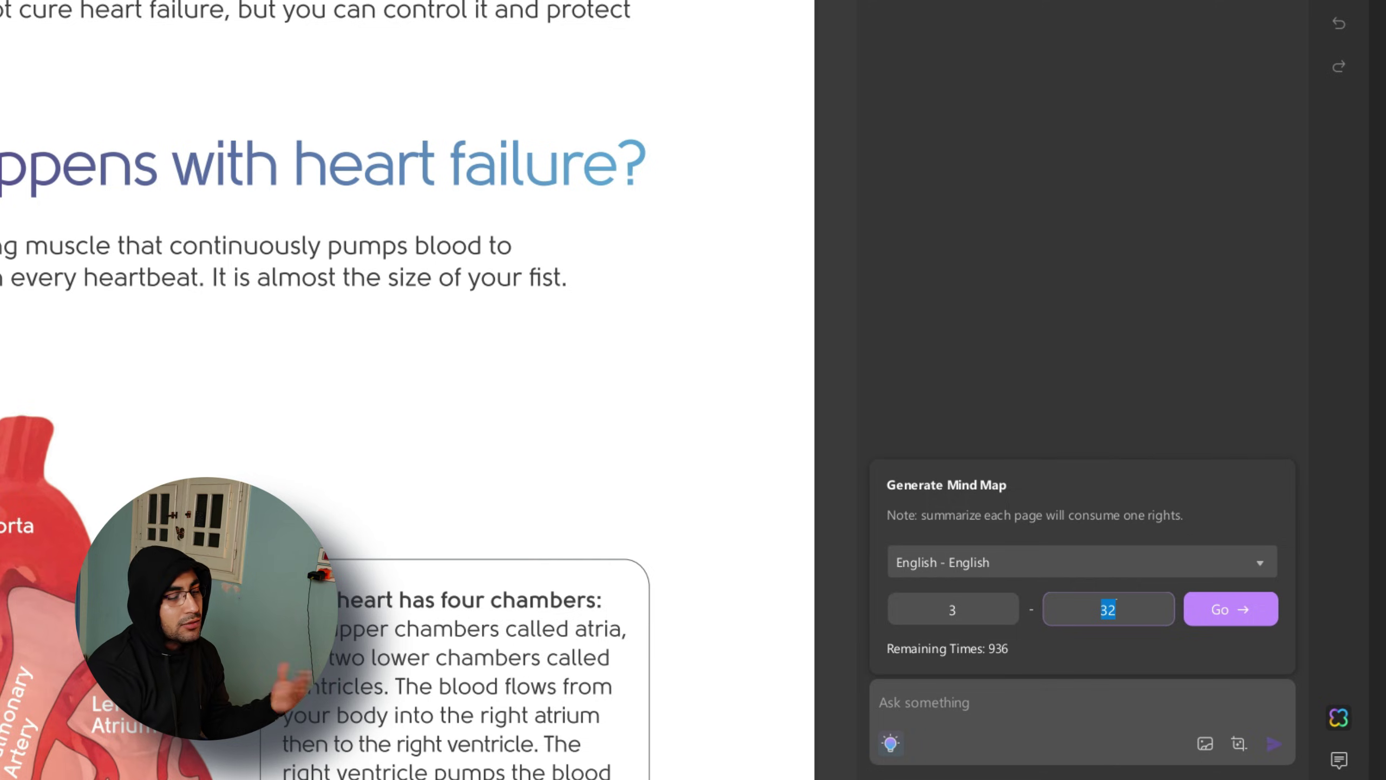
{"action": "type", "text": "6"}
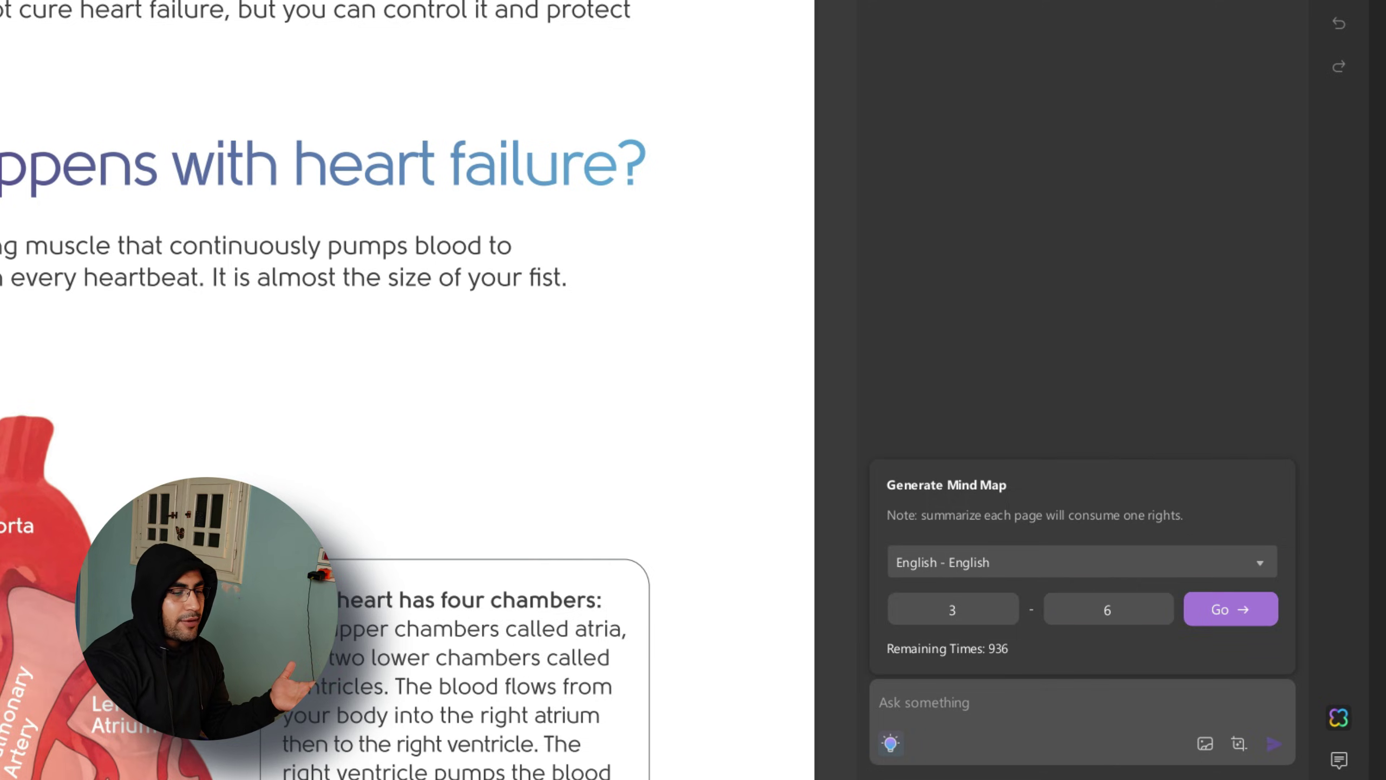
{"action": "left_click", "coordinate": [1081, 649]}
{"action": "scroll", "coordinate": [1081, 417], "scroll_direction": "down", "scroll_amount": 3}
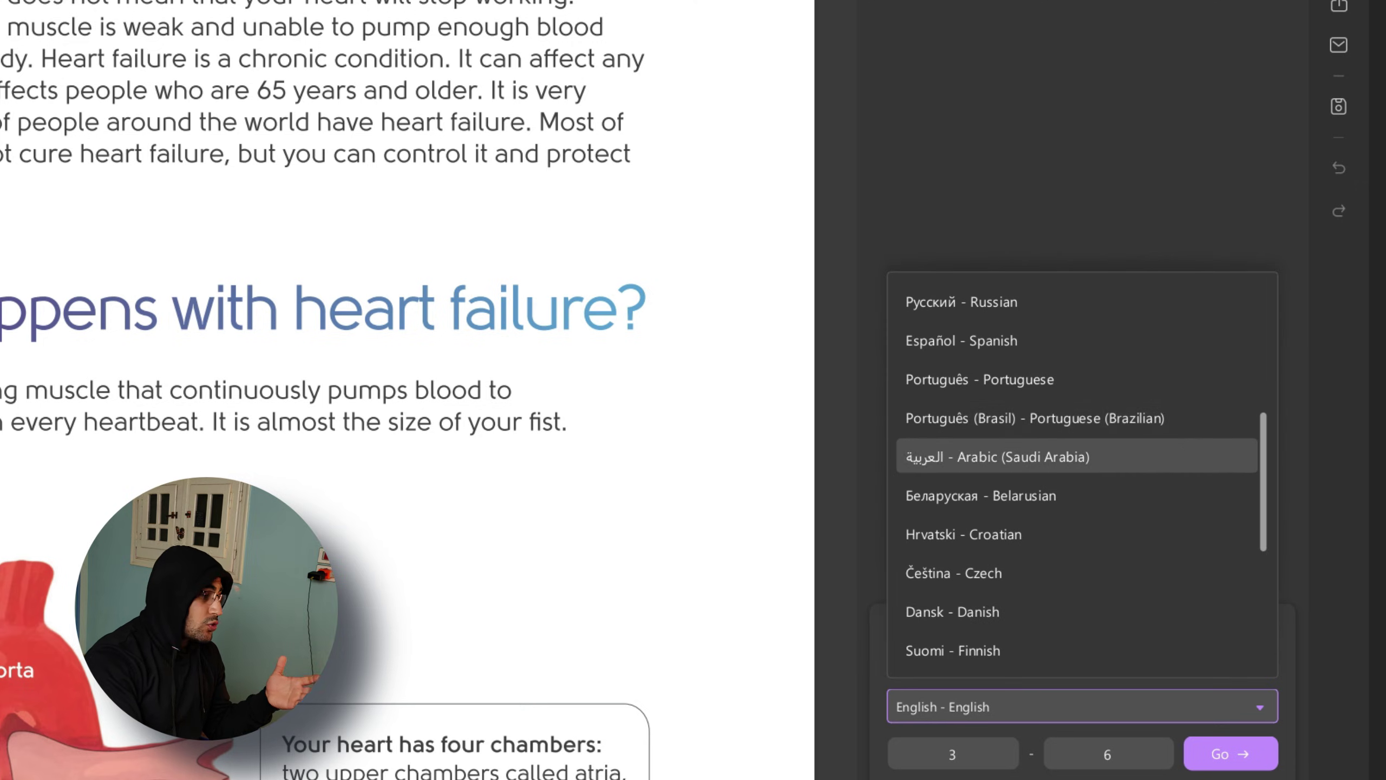
{"action": "left_click", "coordinate": [997, 456]}
{"action": "left_click", "coordinate": [1231, 754]}
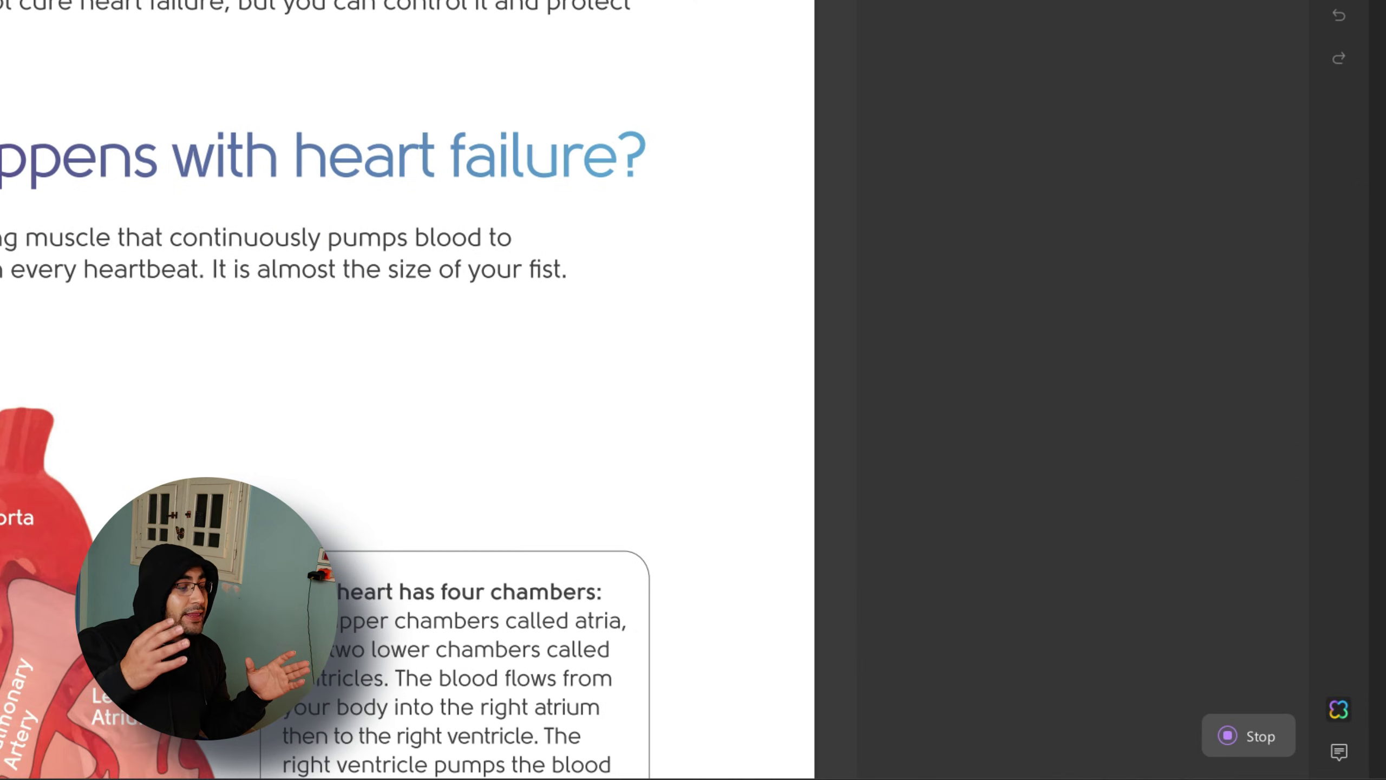
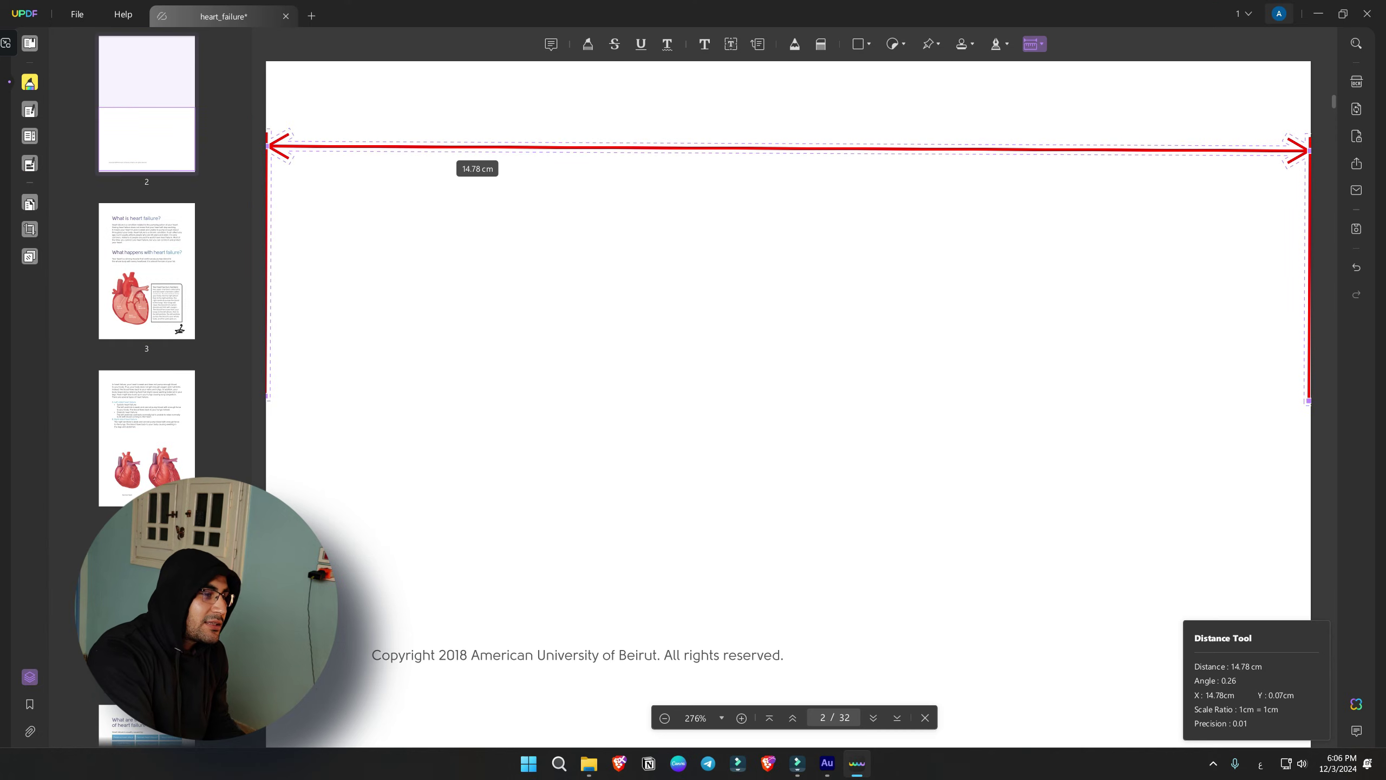
Place a horizontal distance measurement about 14.78 cm long across the full width of page 2.
{"action": "left_click", "coordinate": [1308, 401]}
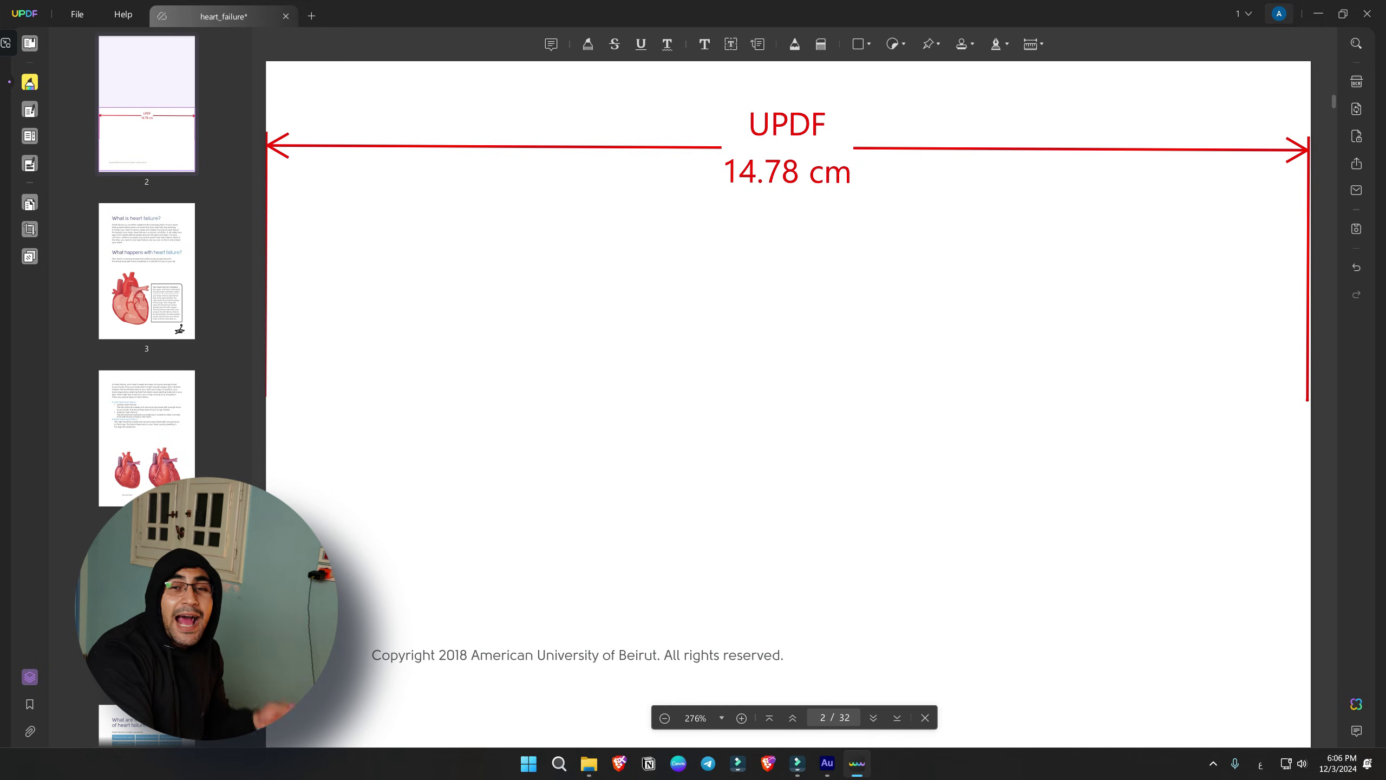
{"action": "left_click_drag", "start_coordinate": [1037, 148], "coordinate": [1004, 211]}
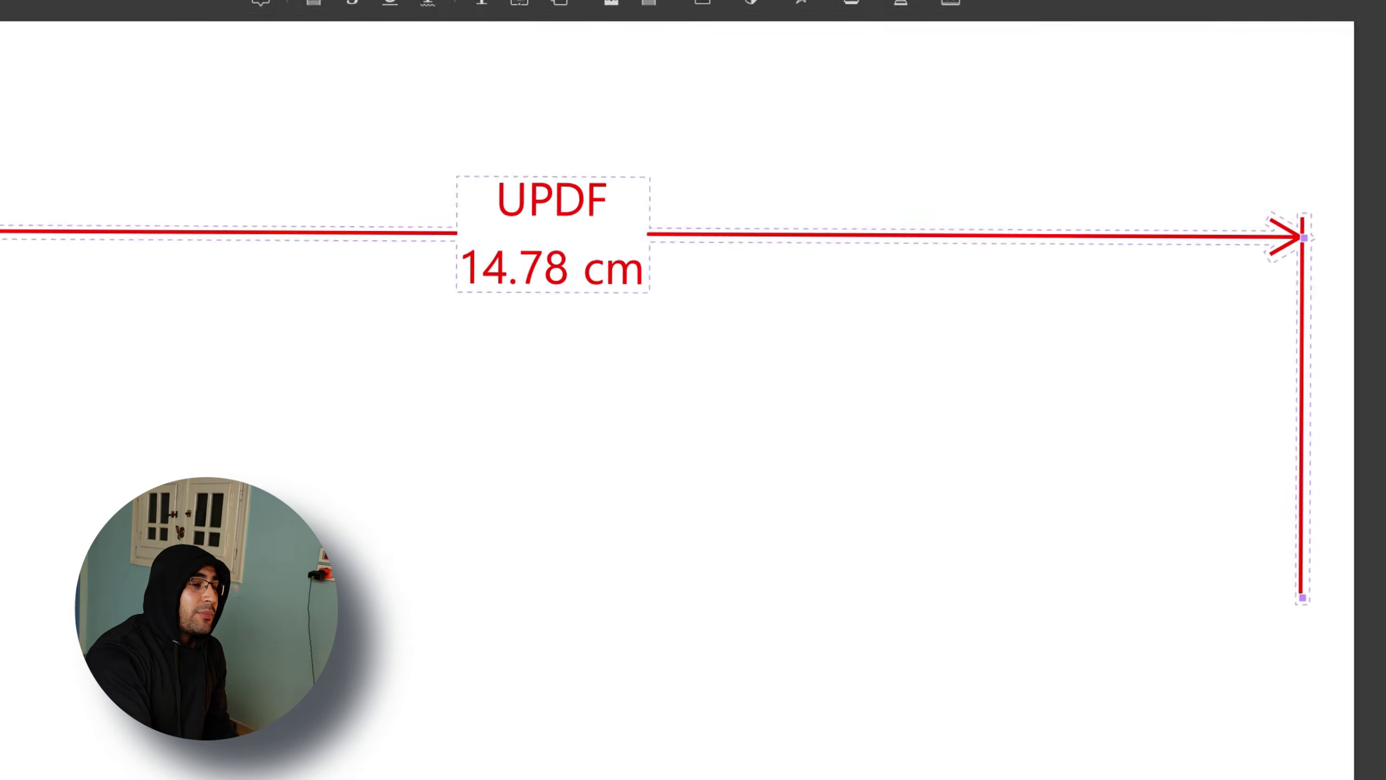
Look through the ready-made stamps and create a custom blue circular stamp with the text "تمت".
{"action": "left_click", "coordinate": [851, 2]}
{"action": "left_click", "coordinate": [851, 2]}
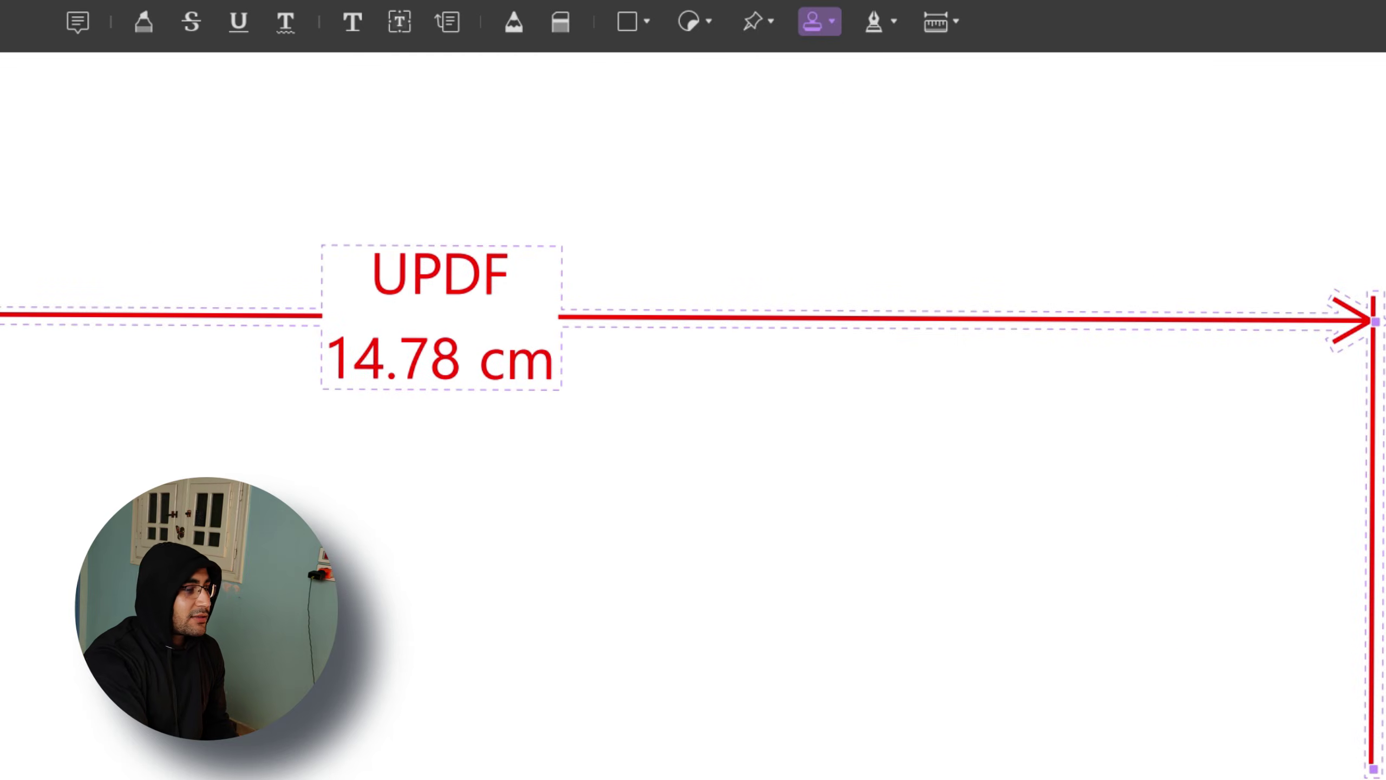
{"action": "key", "text": "Escape"}
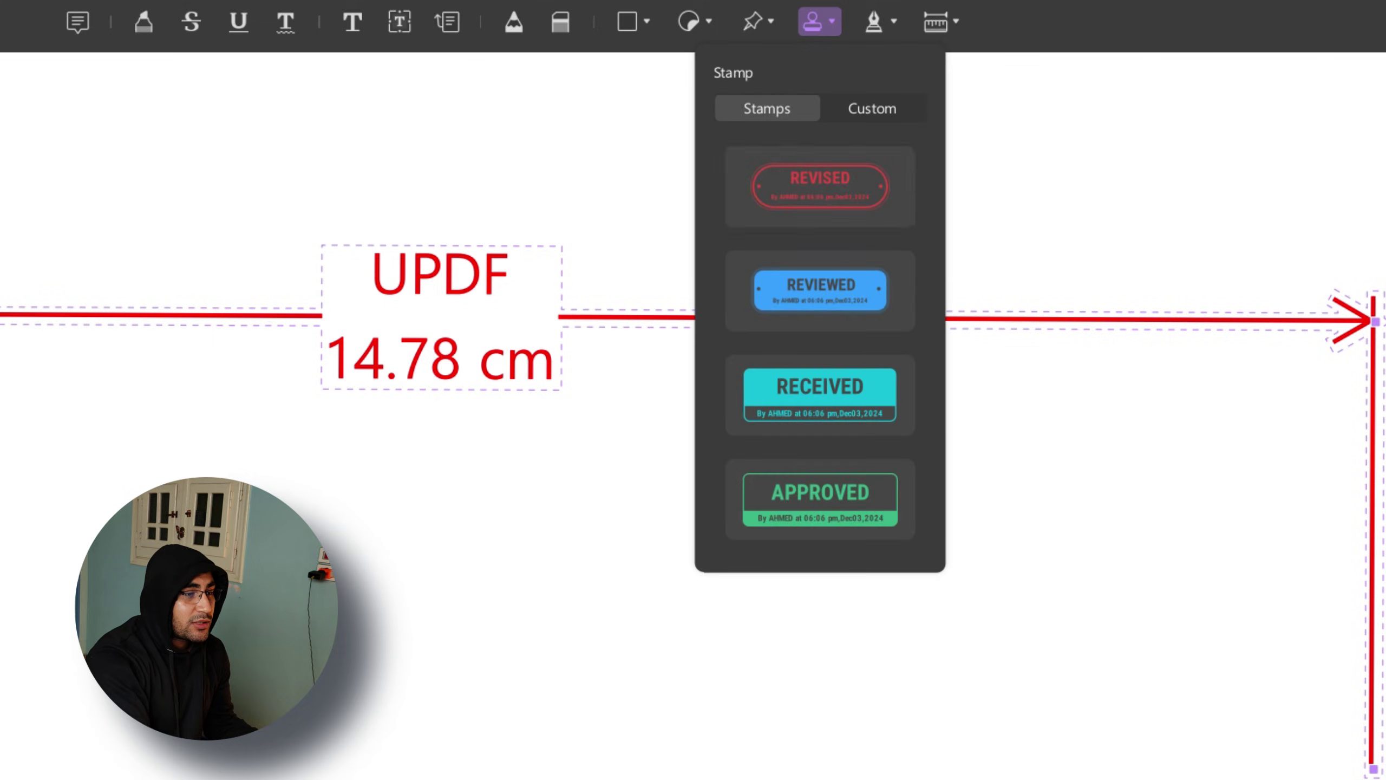
{"action": "scroll", "coordinate": [821, 289], "scroll_direction": "down", "scroll_amount": 5}
{"action": "scroll", "coordinate": [820, 289], "scroll_direction": "up", "scroll_amount": 5}
{"action": "scroll", "coordinate": [821, 289], "scroll_direction": "down", "scroll_amount": 3}
{"action": "scroll", "coordinate": [821, 289], "scroll_direction": "up", "scroll_amount": 3}
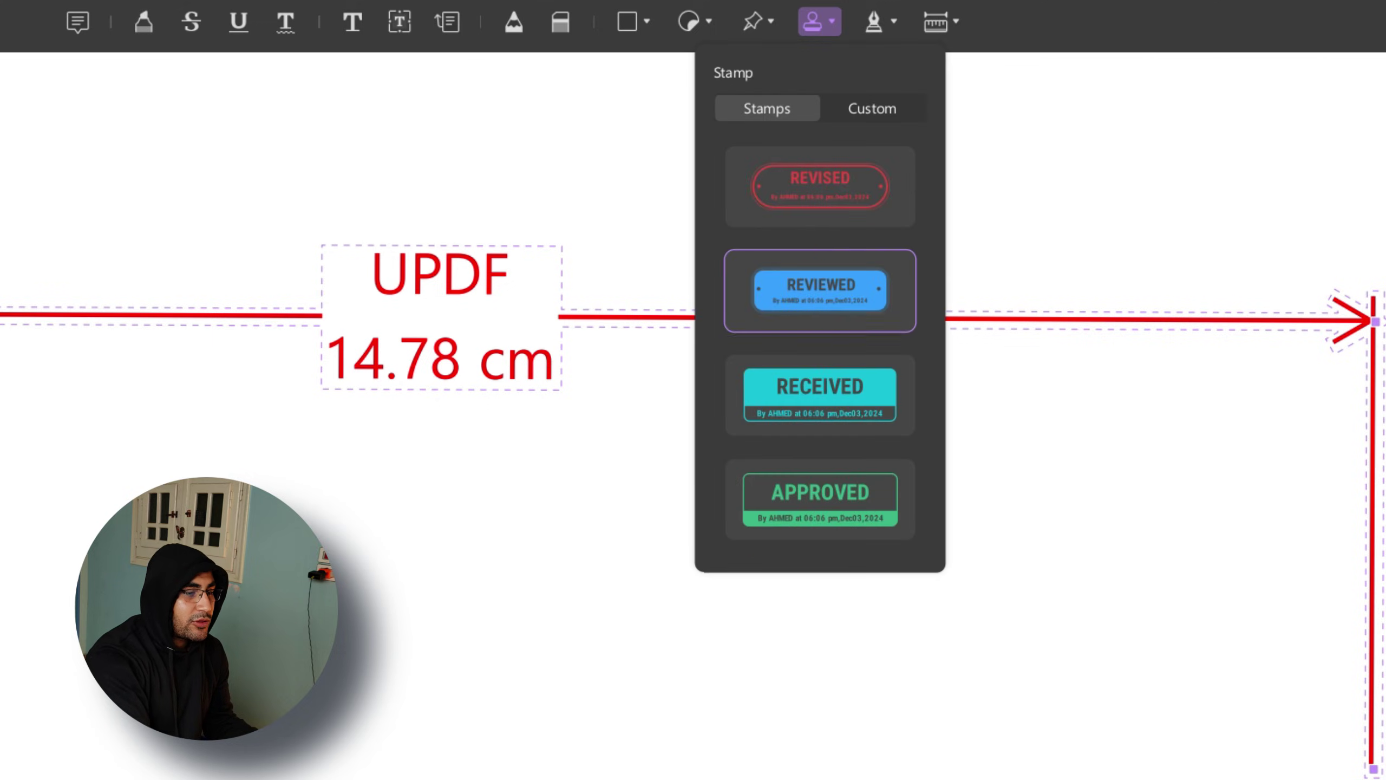
{"action": "left_click", "coordinate": [872, 108]}
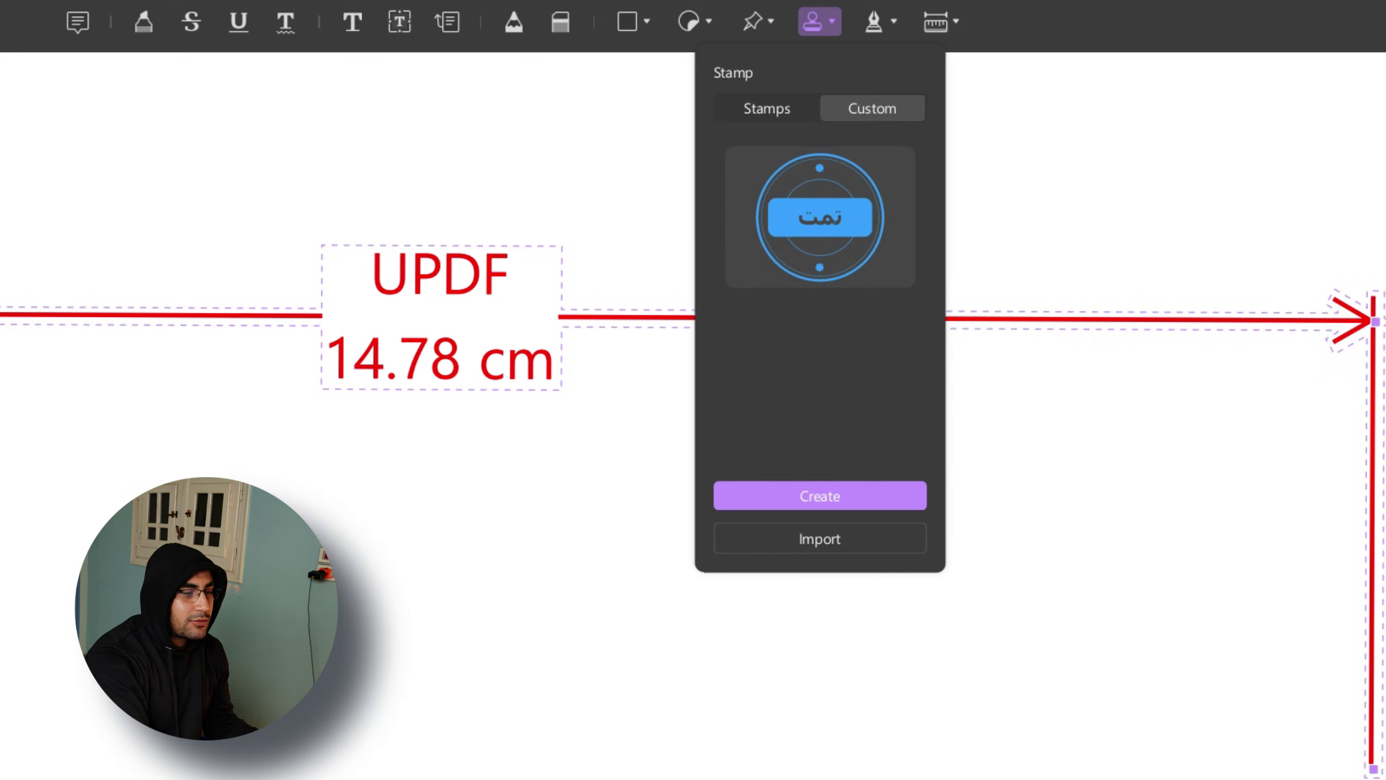
{"action": "left_click", "coordinate": [821, 496]}
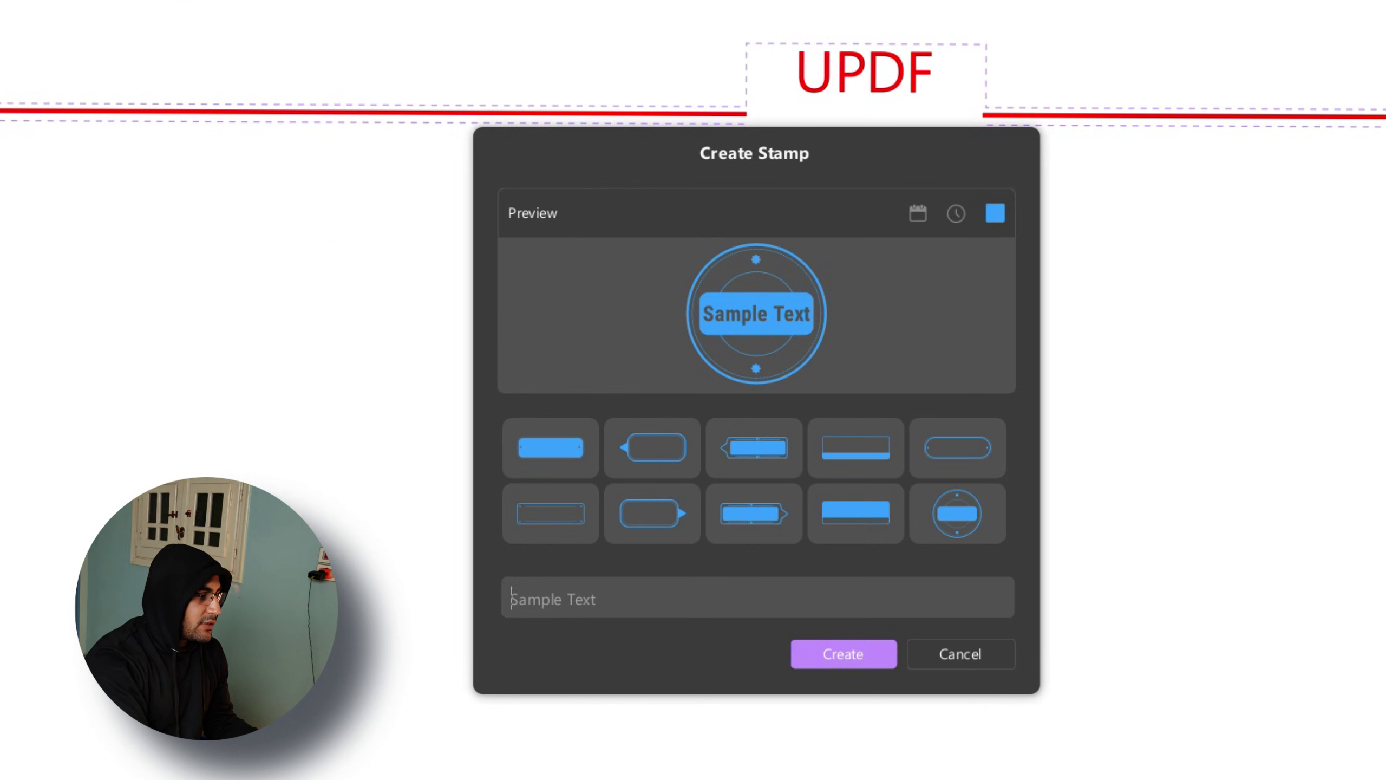
{"action": "type", "text": "تمت"}
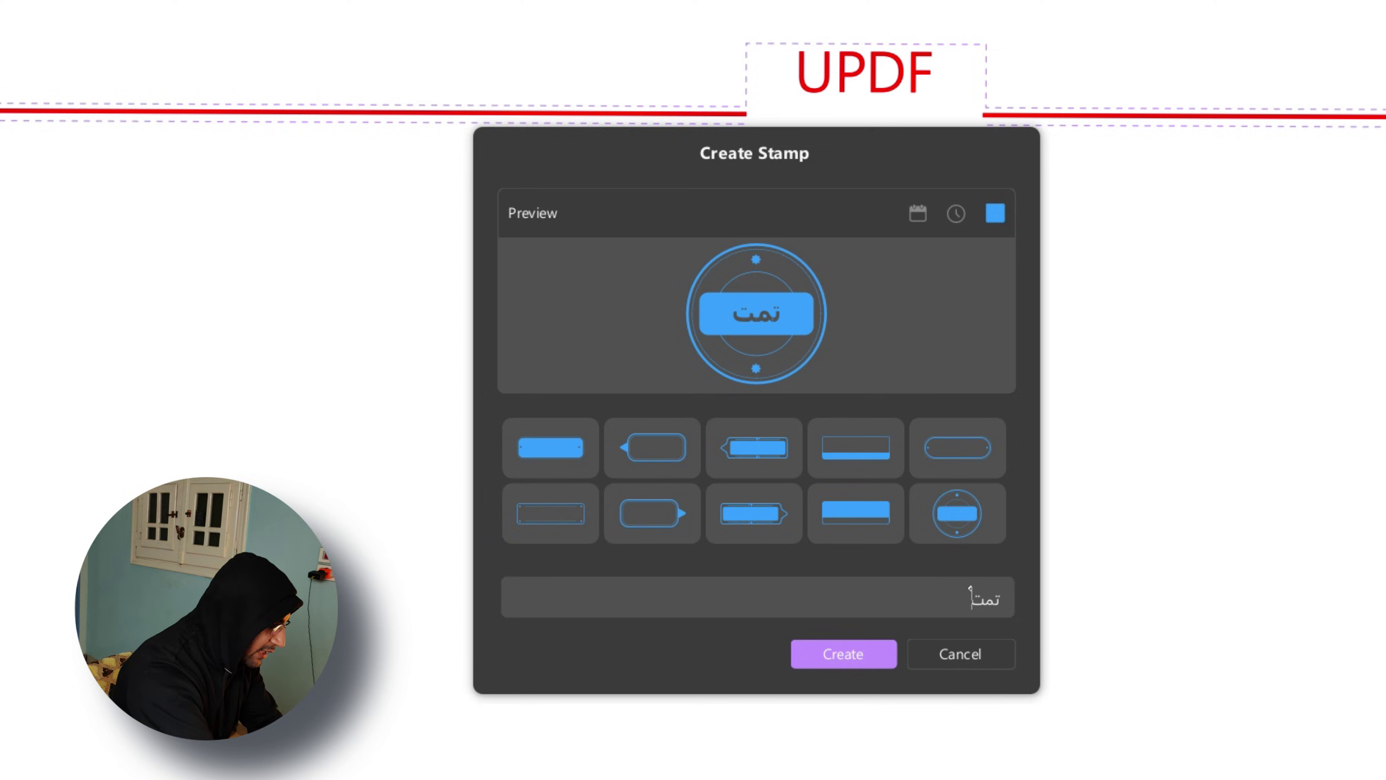
{"action": "left_click", "coordinate": [843, 654]}
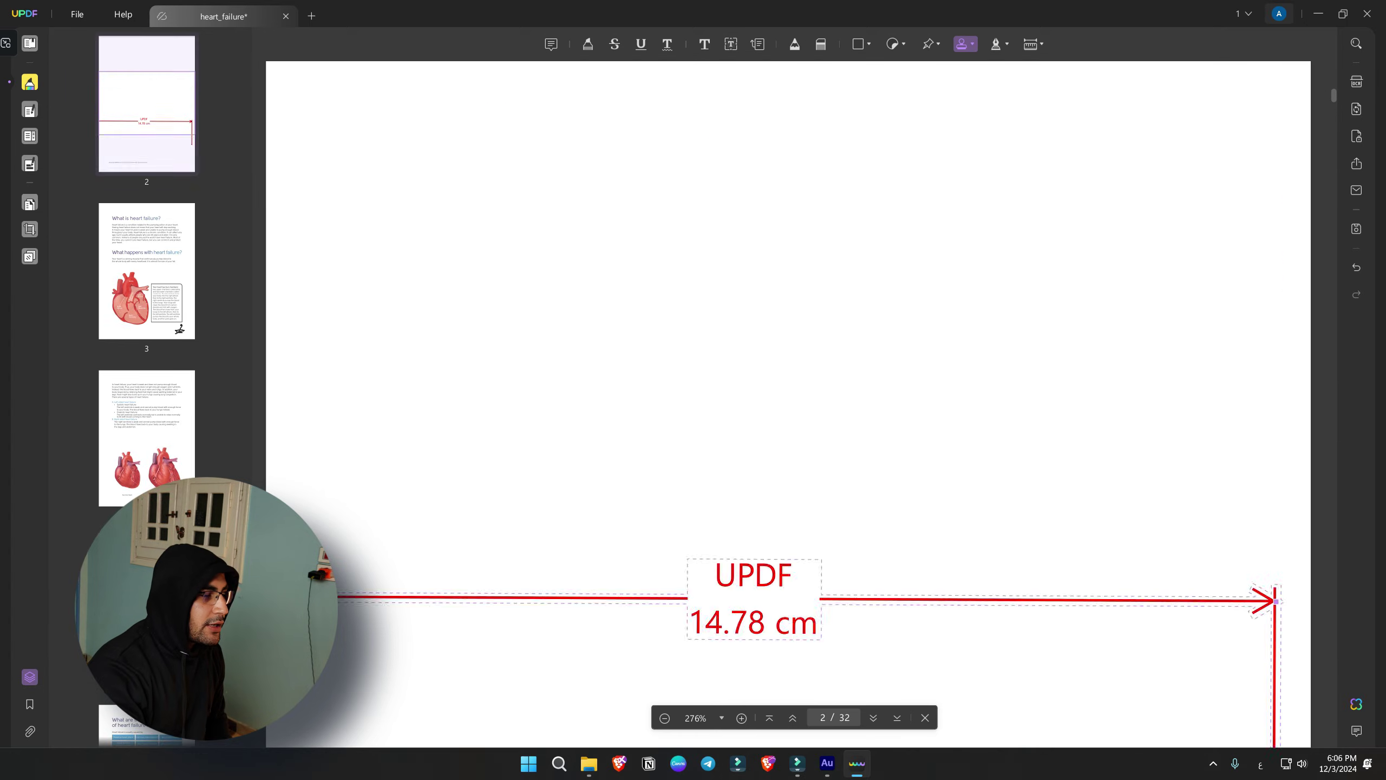
Place the "تمت" stamp on page 32 and position it over the cover image's lower edge.
{"action": "left_click_drag", "start_coordinate": [1334, 95], "coordinate": [1334, 740]}
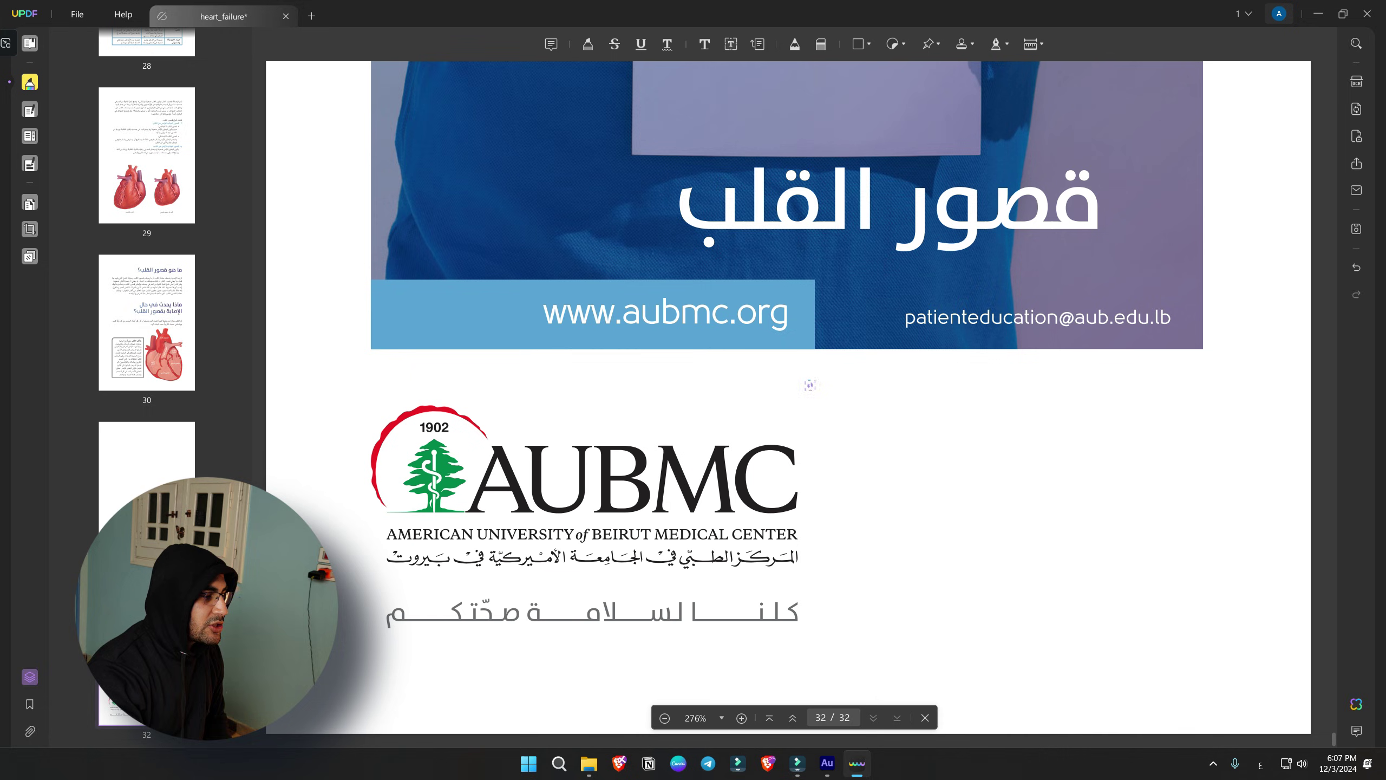
{"action": "left_click_drag", "start_coordinate": [810, 432], "coordinate": [810, 697]}
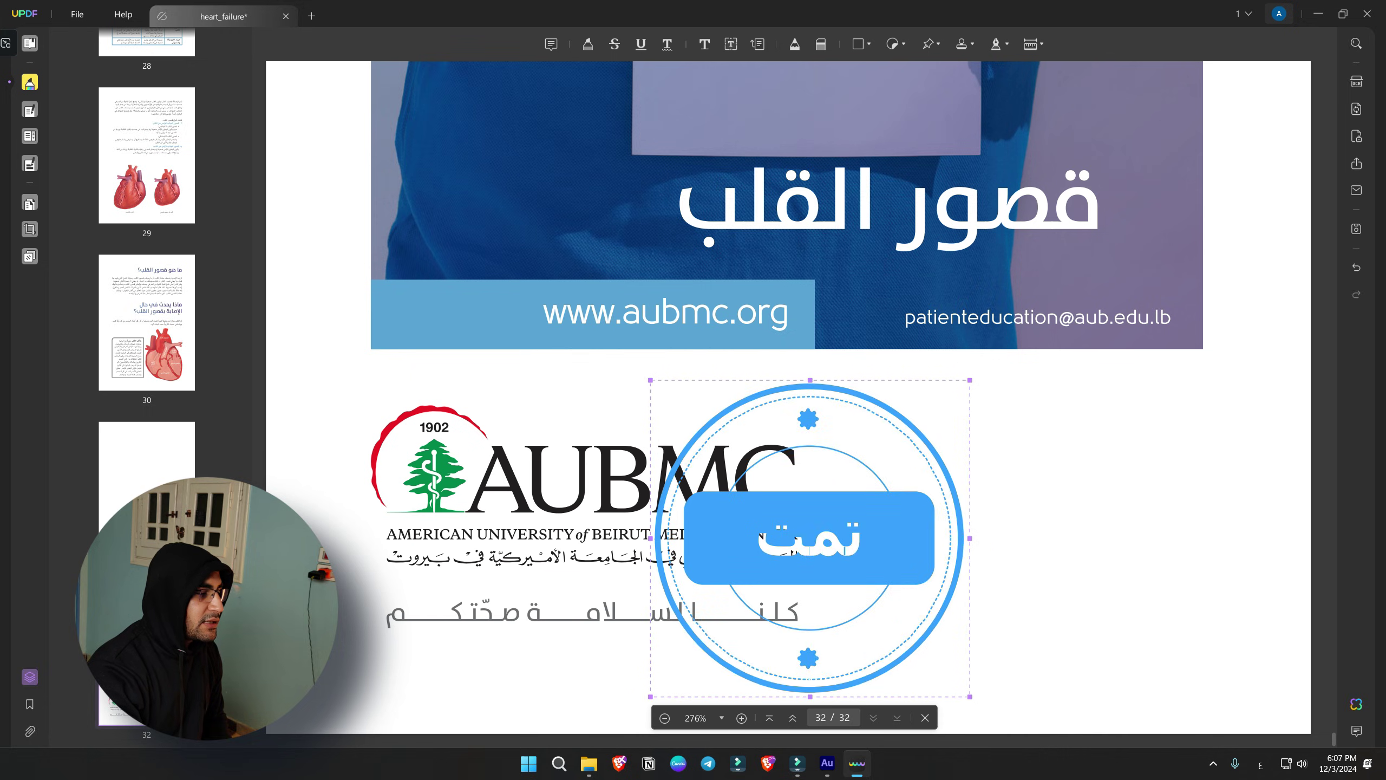
{"action": "left_click_drag", "start_coordinate": [811, 538], "coordinate": [753, 295]}
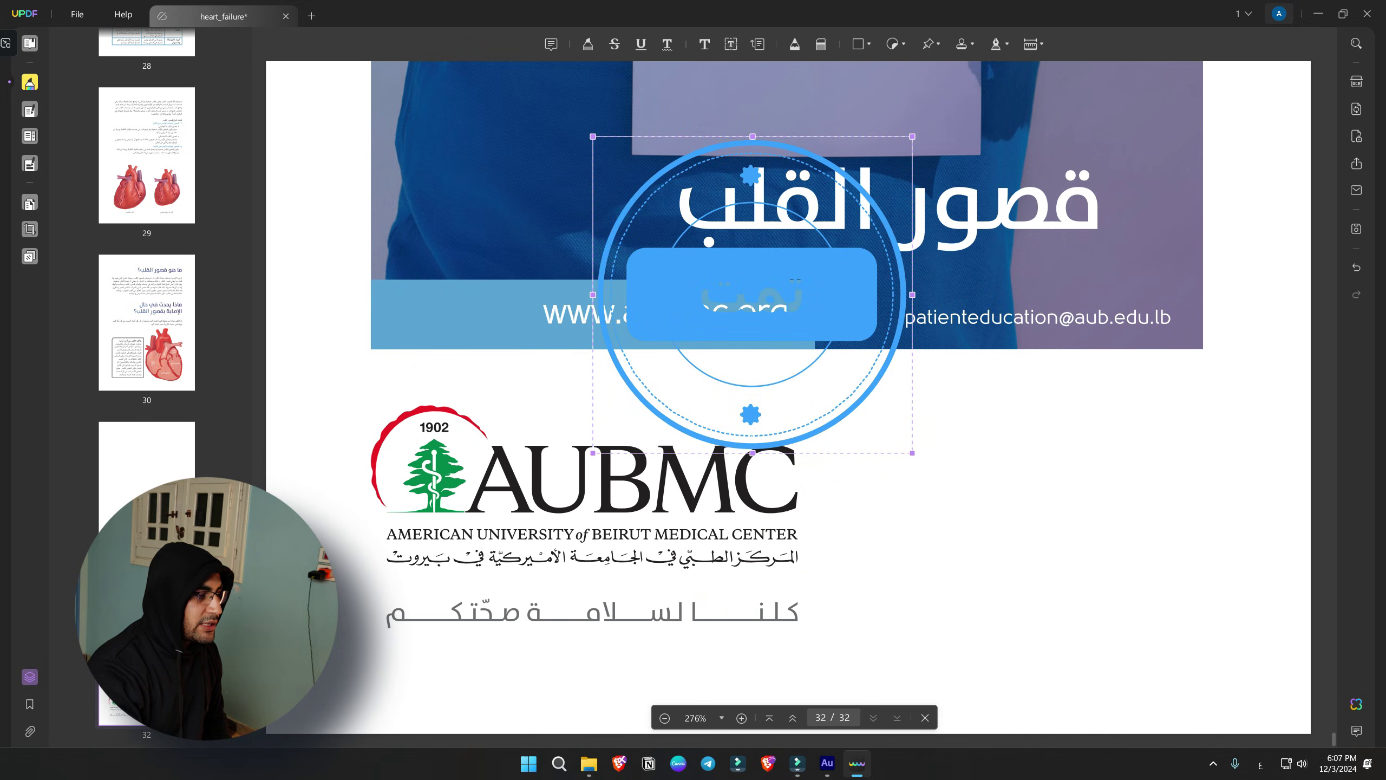
Enlarge the stamp across most of the page width, recentre it over the cover and logo, and lower its opacity.
{"action": "left_click_drag", "start_coordinate": [912, 452], "coordinate": [1337, 737]}
{"action": "left_click_drag", "start_coordinate": [966, 474], "coordinate": [691, 368]}
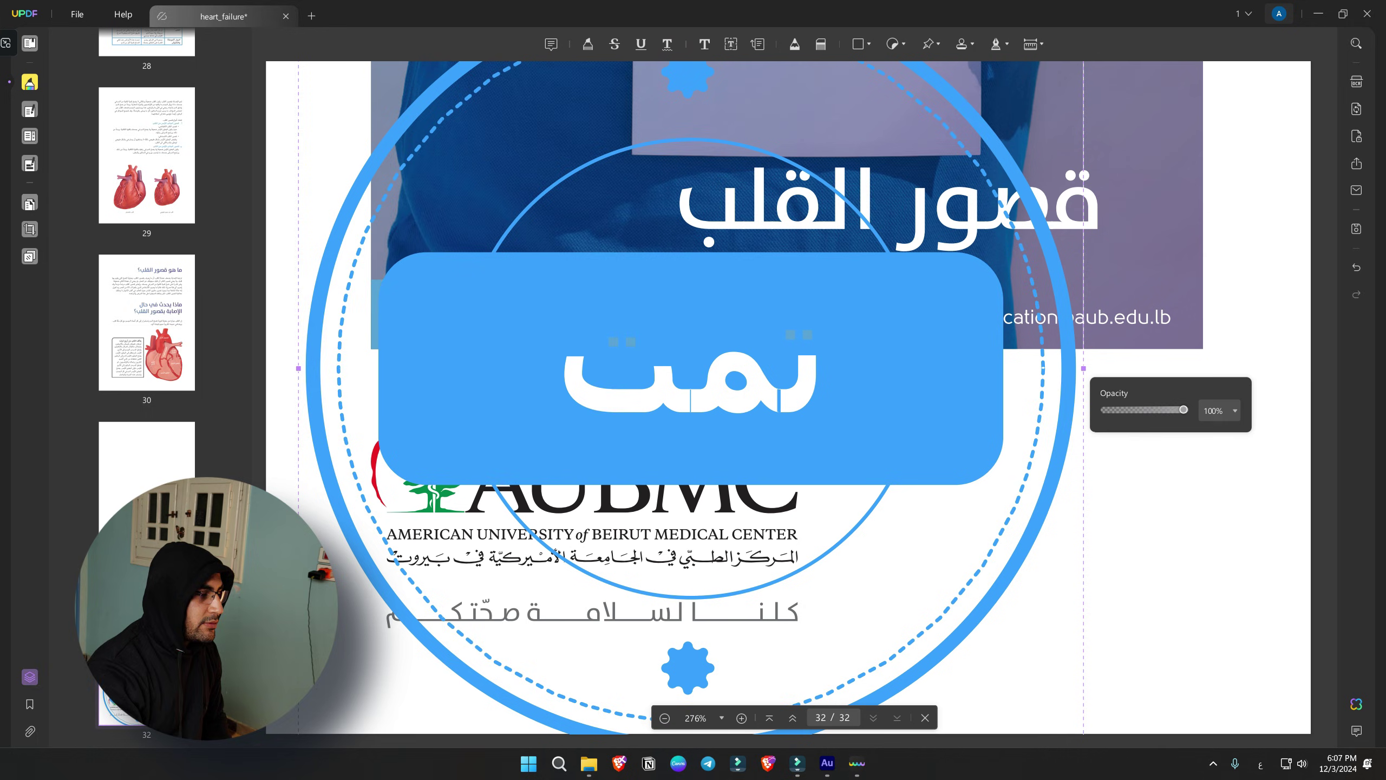
{"action": "left_click_drag", "start_coordinate": [1169, 409], "coordinate": [1129, 410]}
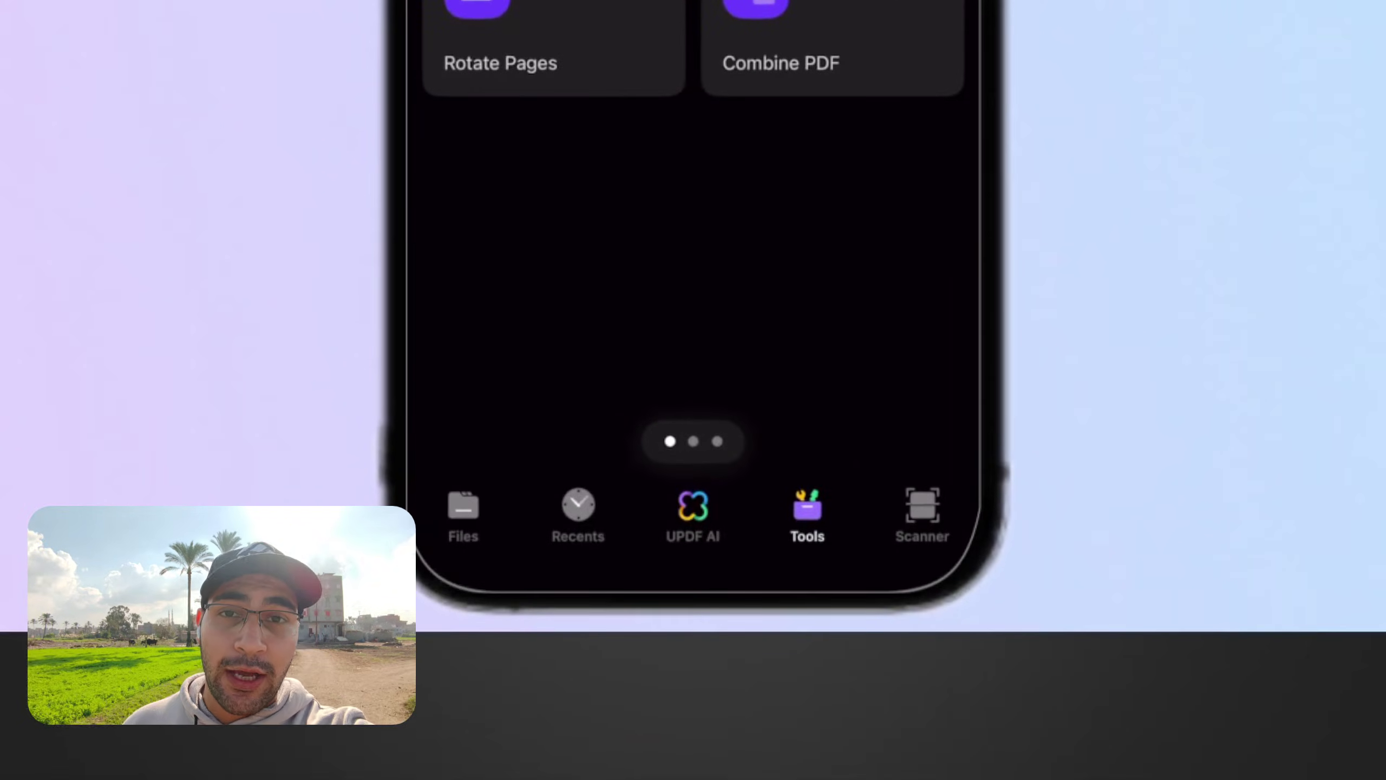
In the UPDF mobile app, start a new scan, set the scan mode to ID Card and capture the shot.
{"action": "left_click", "coordinate": [923, 514]}
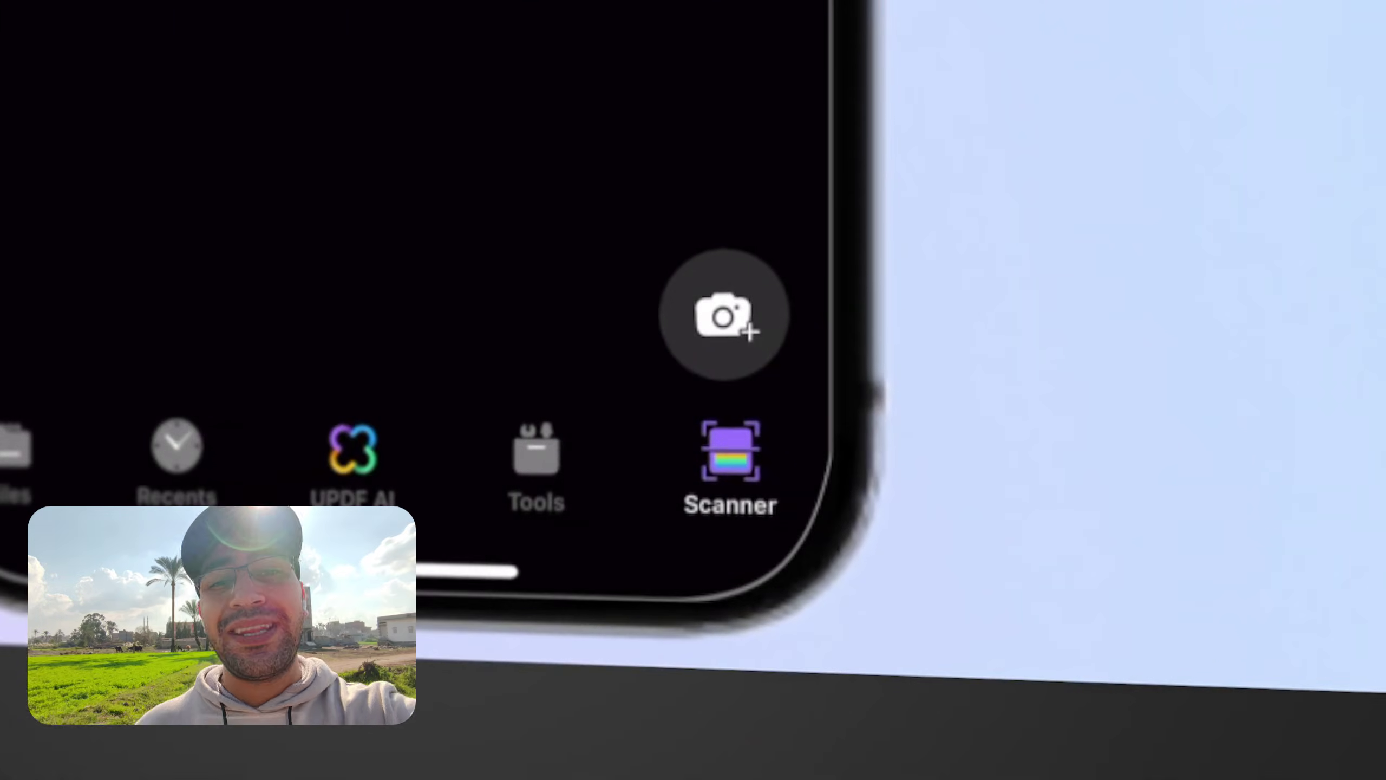
{"action": "left_click", "coordinate": [724, 314]}
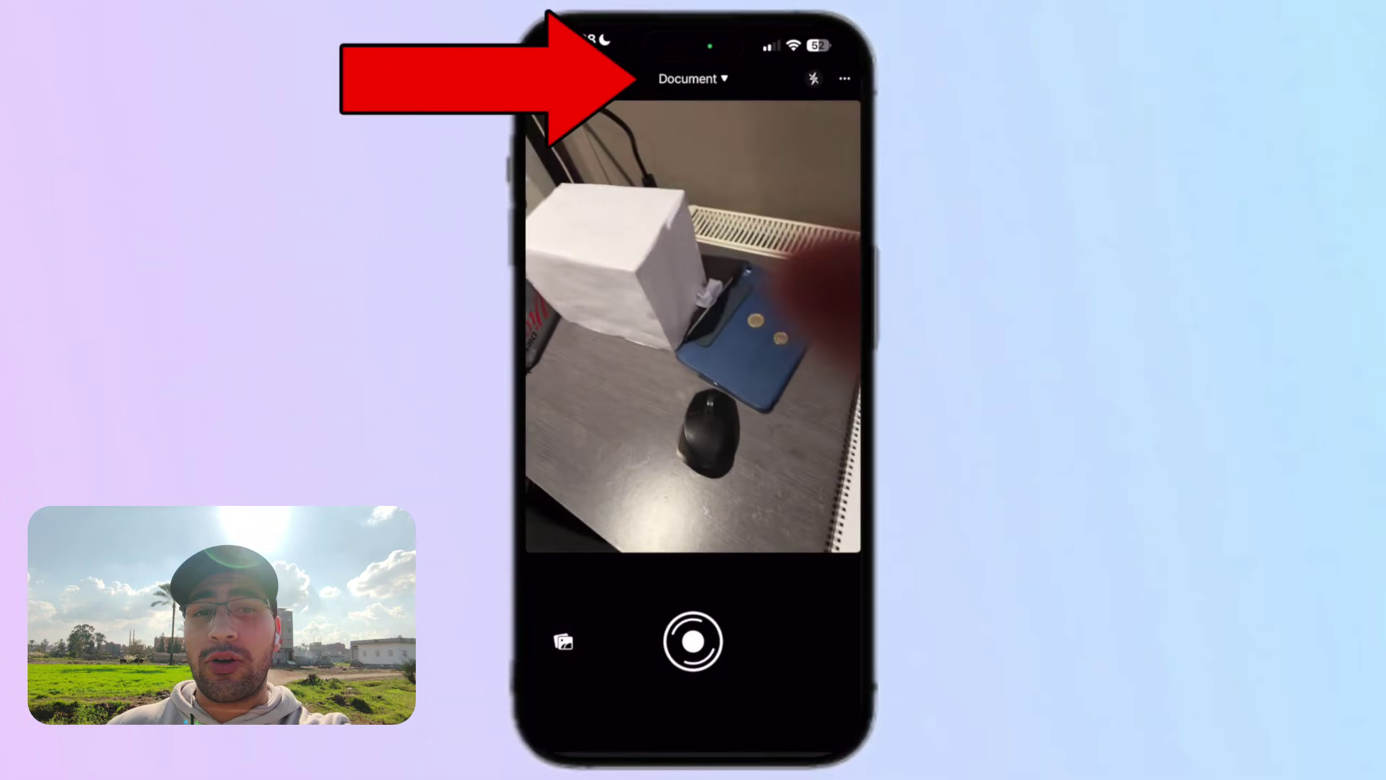
{"action": "left_click", "coordinate": [675, 74]}
{"action": "left_click", "coordinate": [693, 614]}
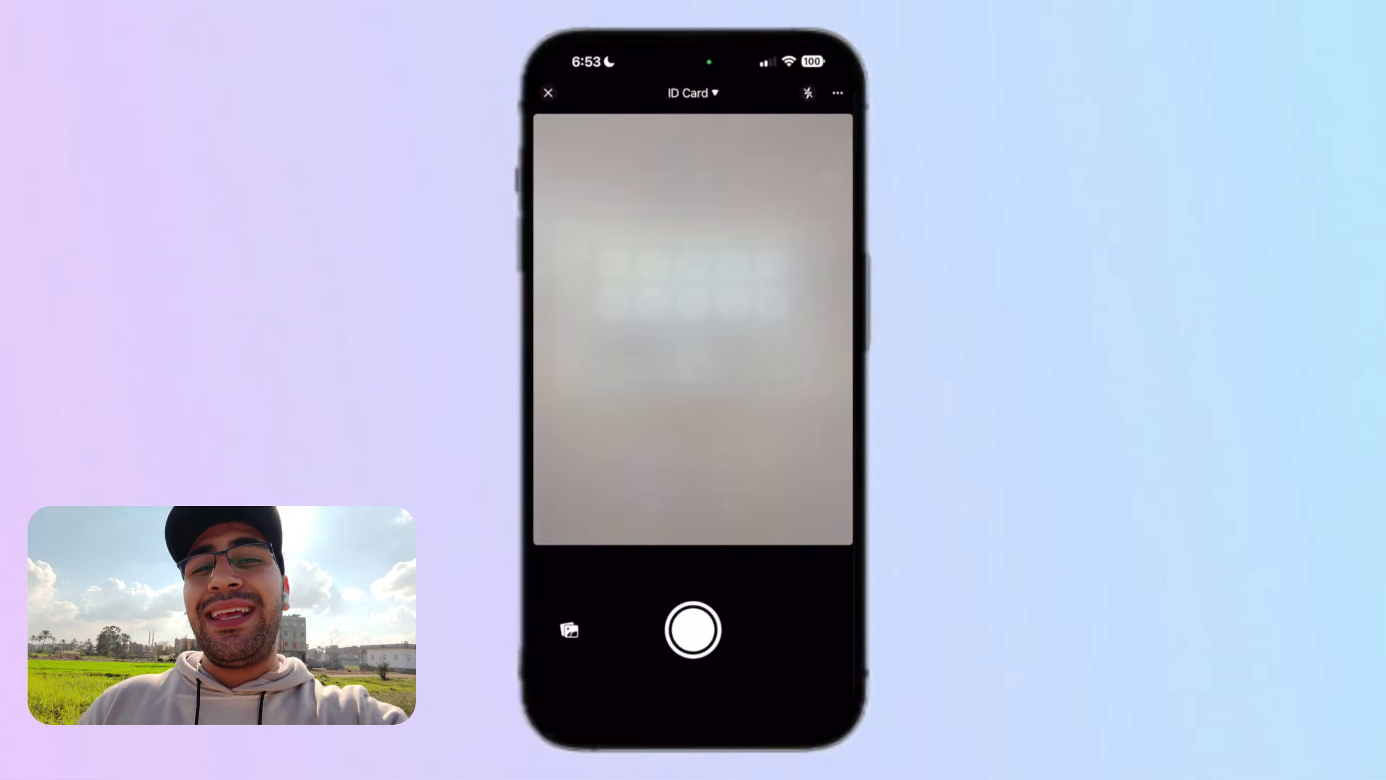
{"action": "left_click", "coordinate": [692, 630]}
{"action": "left_click", "coordinate": [693, 629]}
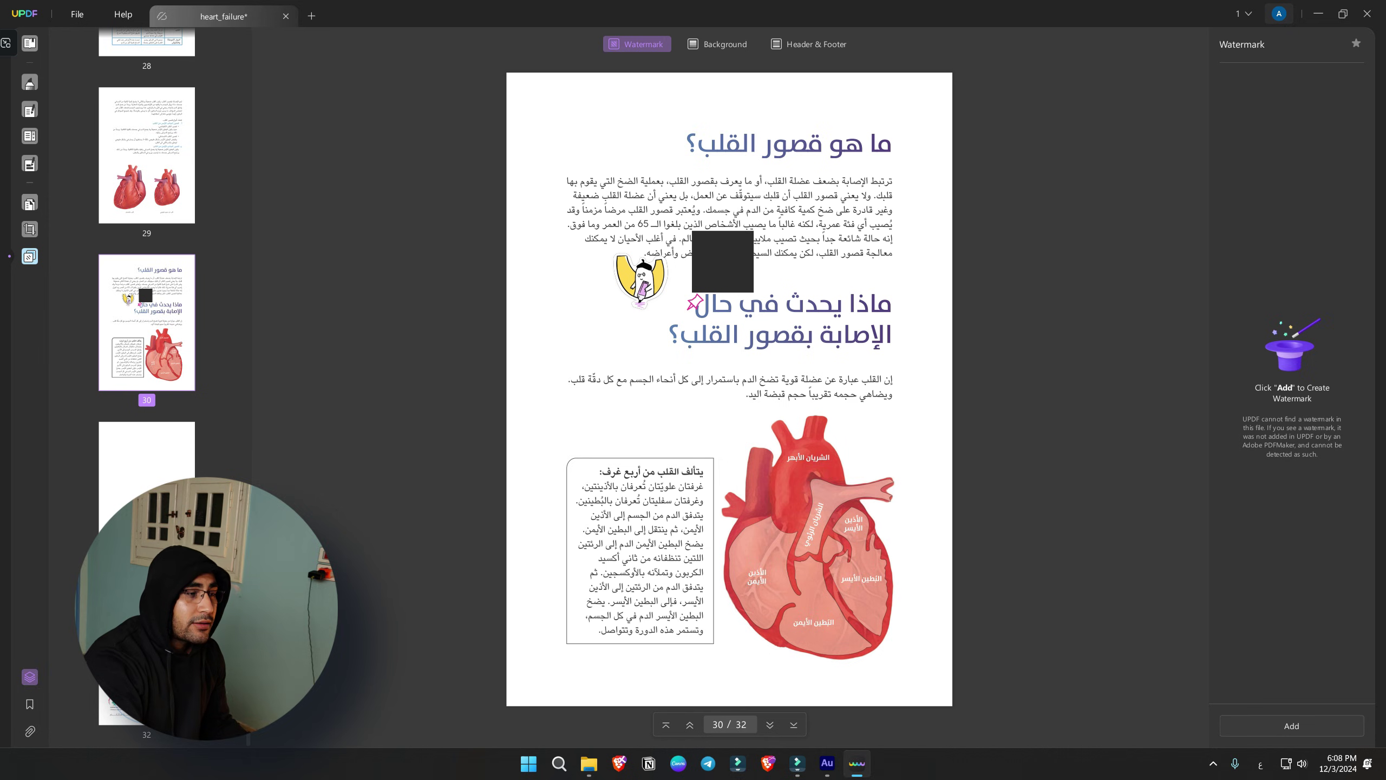
In desktop UPDF, check page 32 and save the single centred "UPDF" watermark with 326% ratio and 48% opacity.
{"action": "key", "text": "End"}
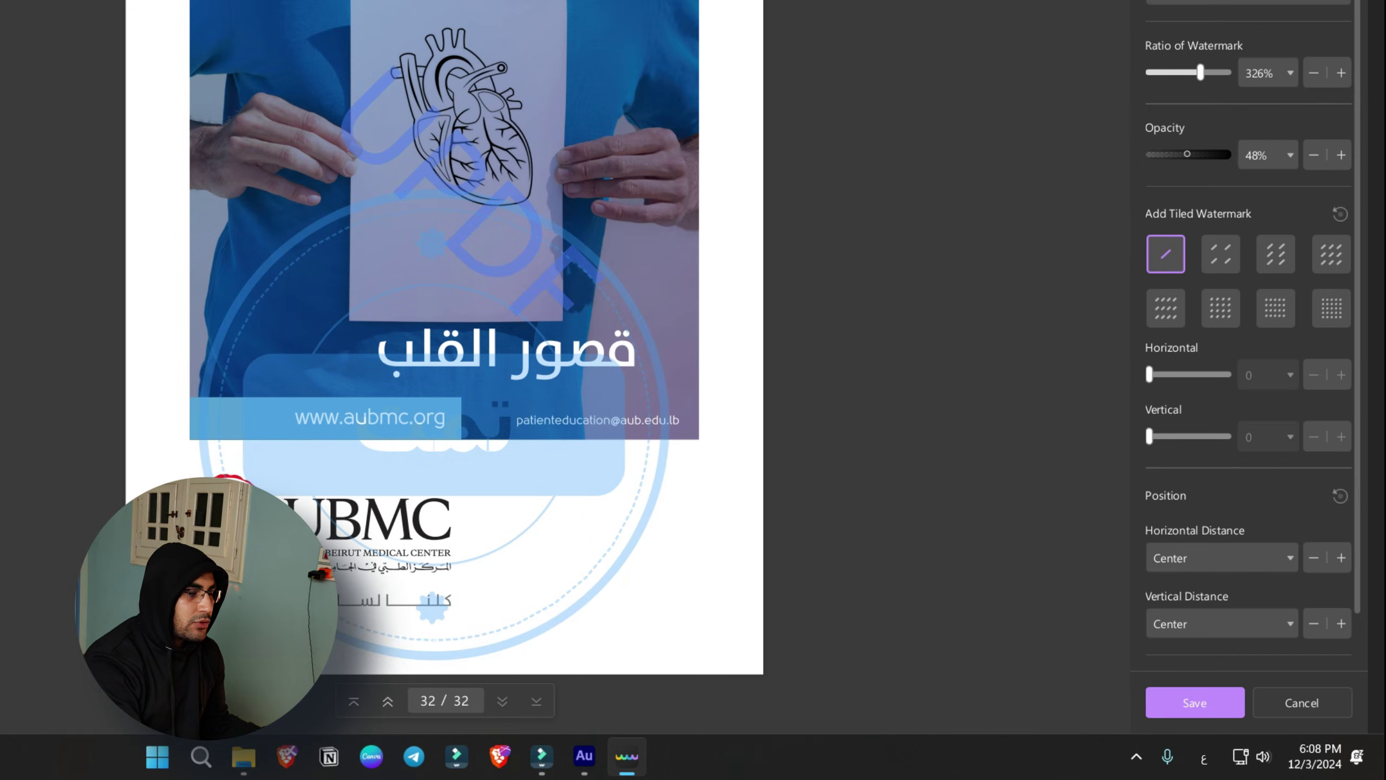
{"action": "left_click", "coordinate": [1194, 703]}
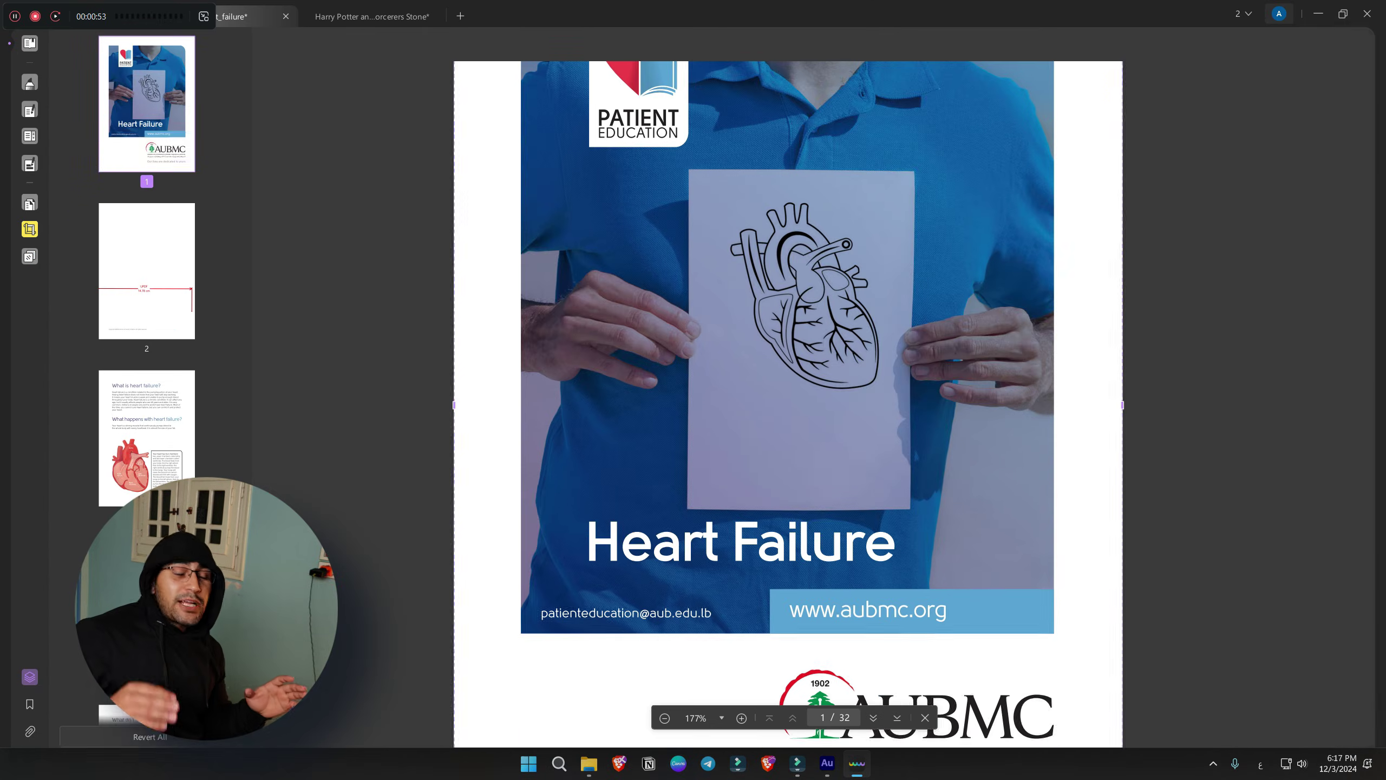
Reorder the pages of heart_failure, moving the cover to position 5 and the symptoms table page to position 2.
{"action": "left_click", "coordinate": [29, 229]}
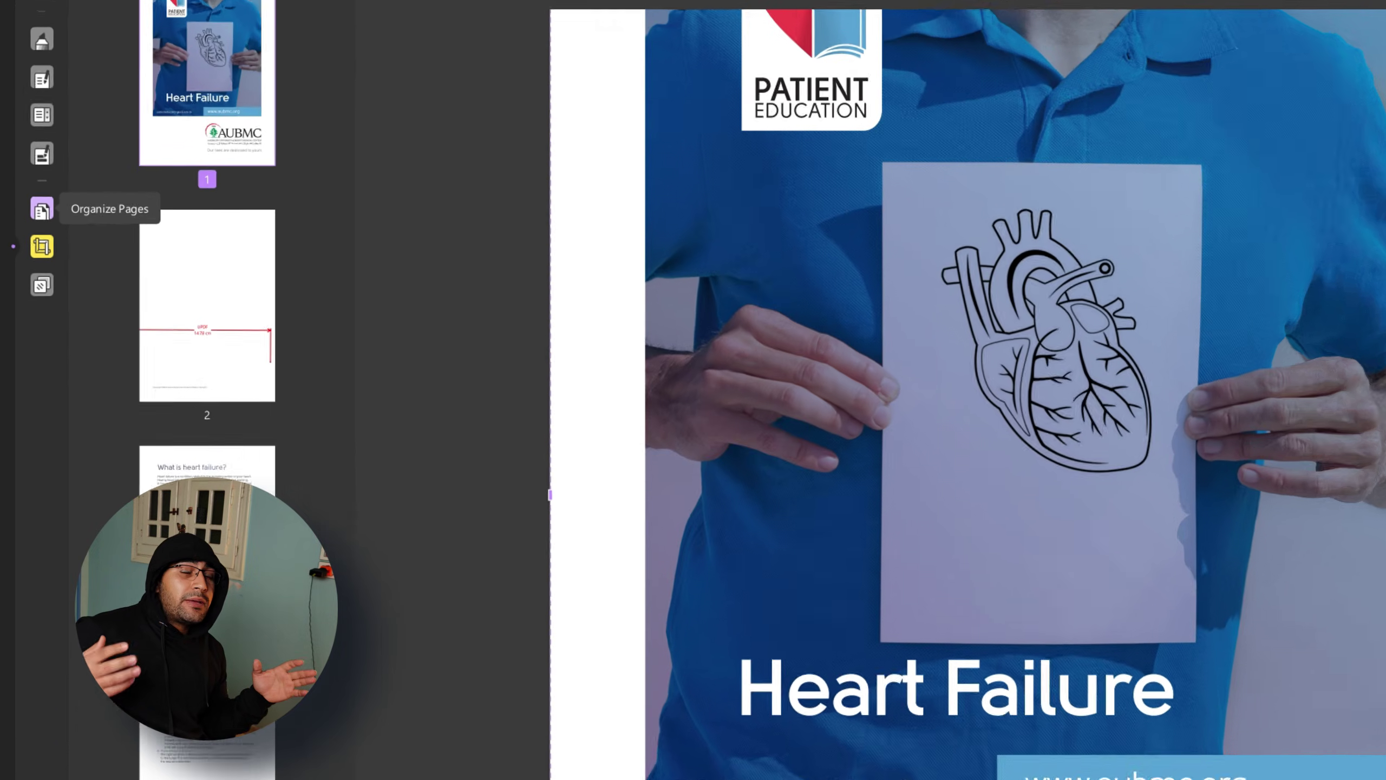
{"action": "left_click", "coordinate": [30, 202]}
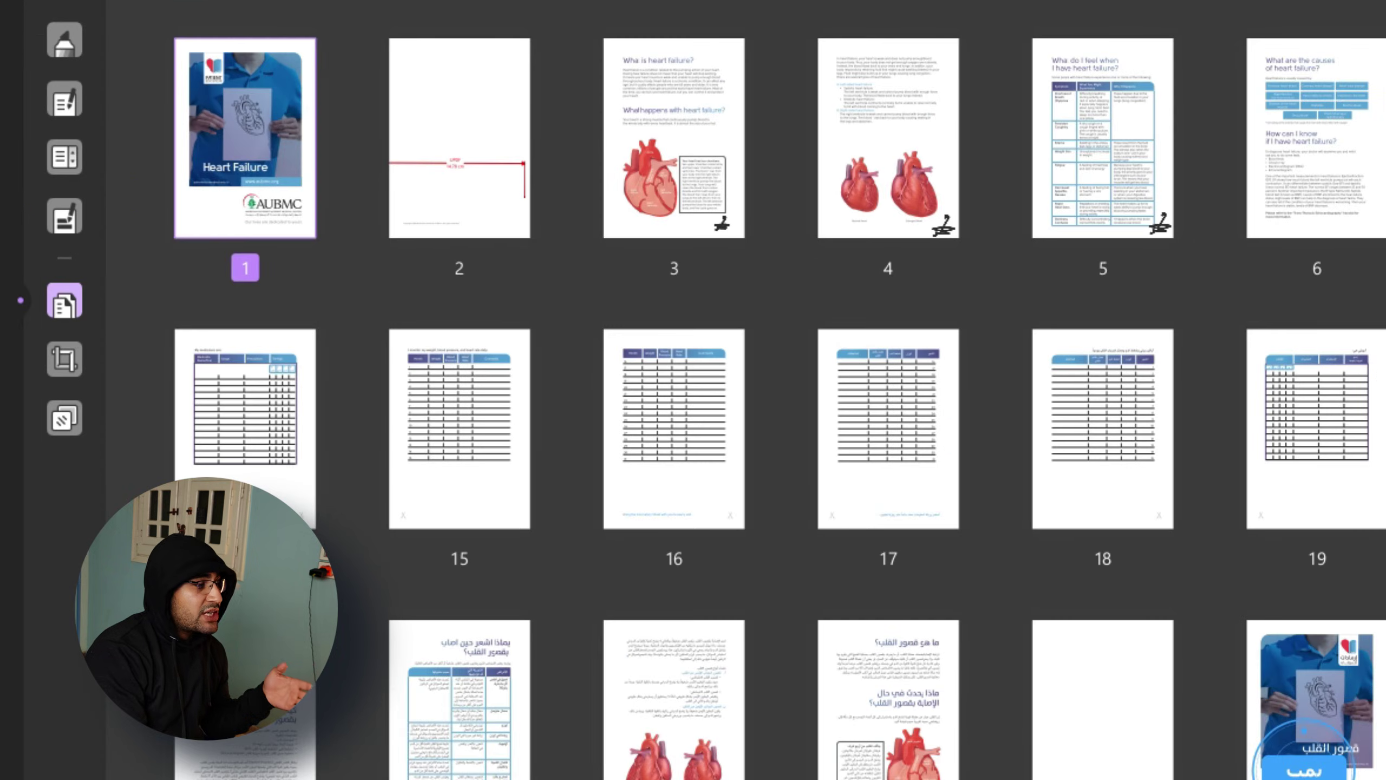
{"action": "left_click_drag", "start_coordinate": [245, 137], "coordinate": [1210, 137]}
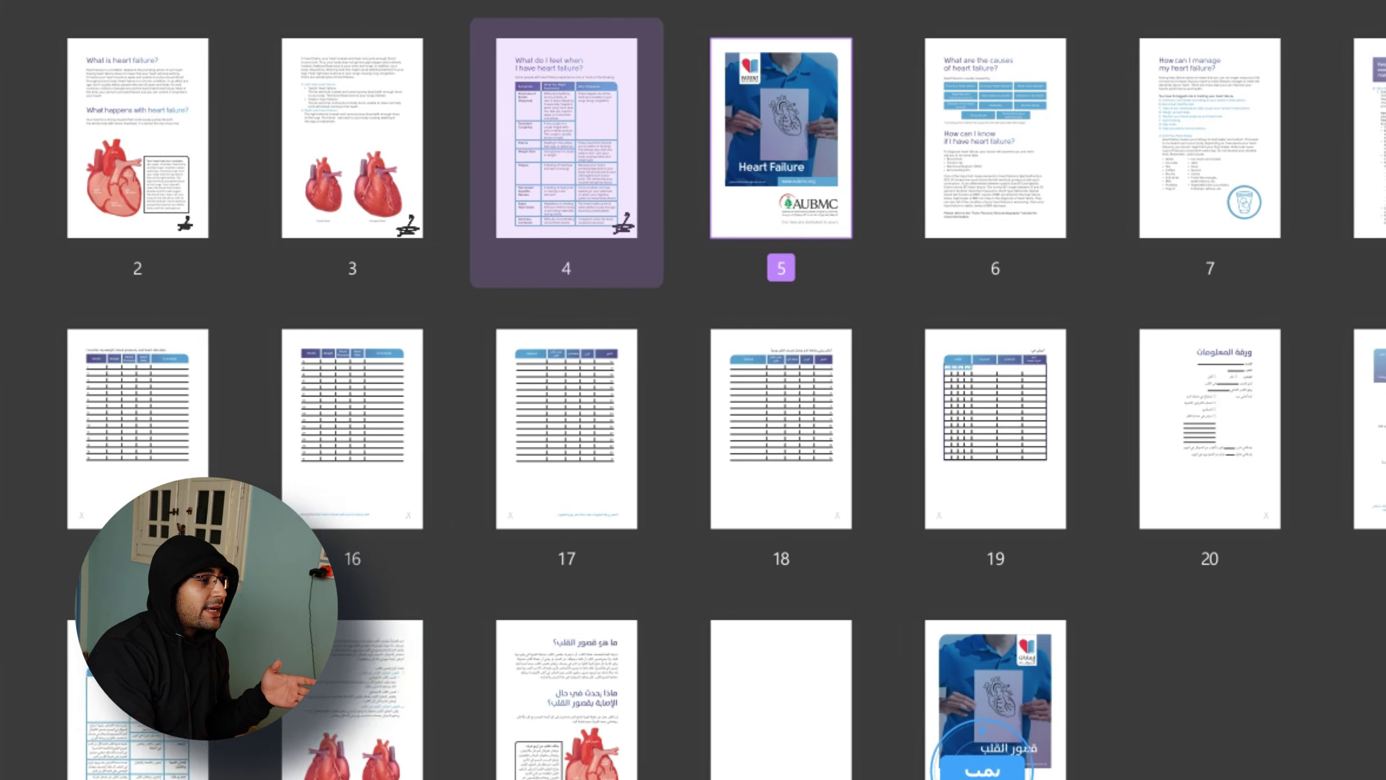
{"action": "left_click_drag", "start_coordinate": [566, 136], "coordinate": [32, 137]}
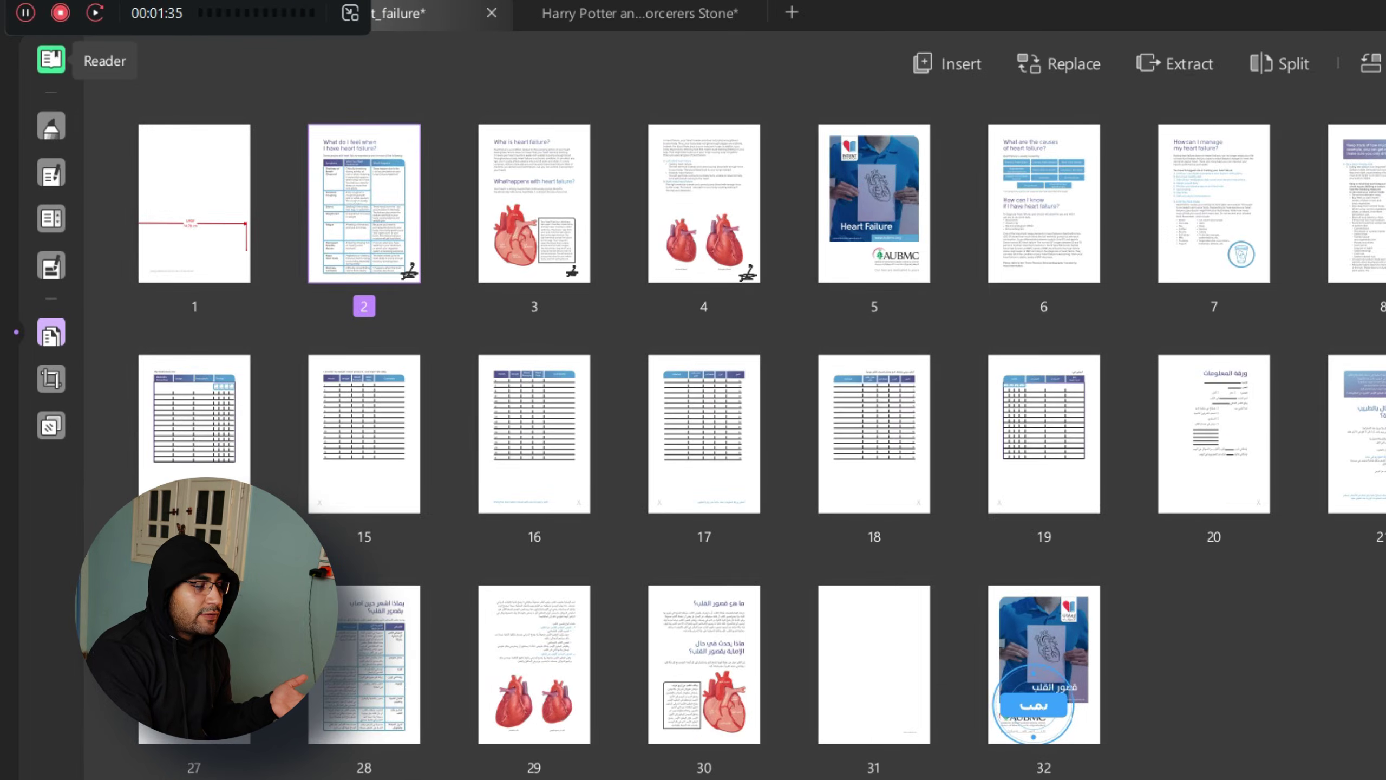
Return to reading view and check the new page order of heart_failure from page 1 through page 5.
{"action": "left_click", "coordinate": [51, 59]}
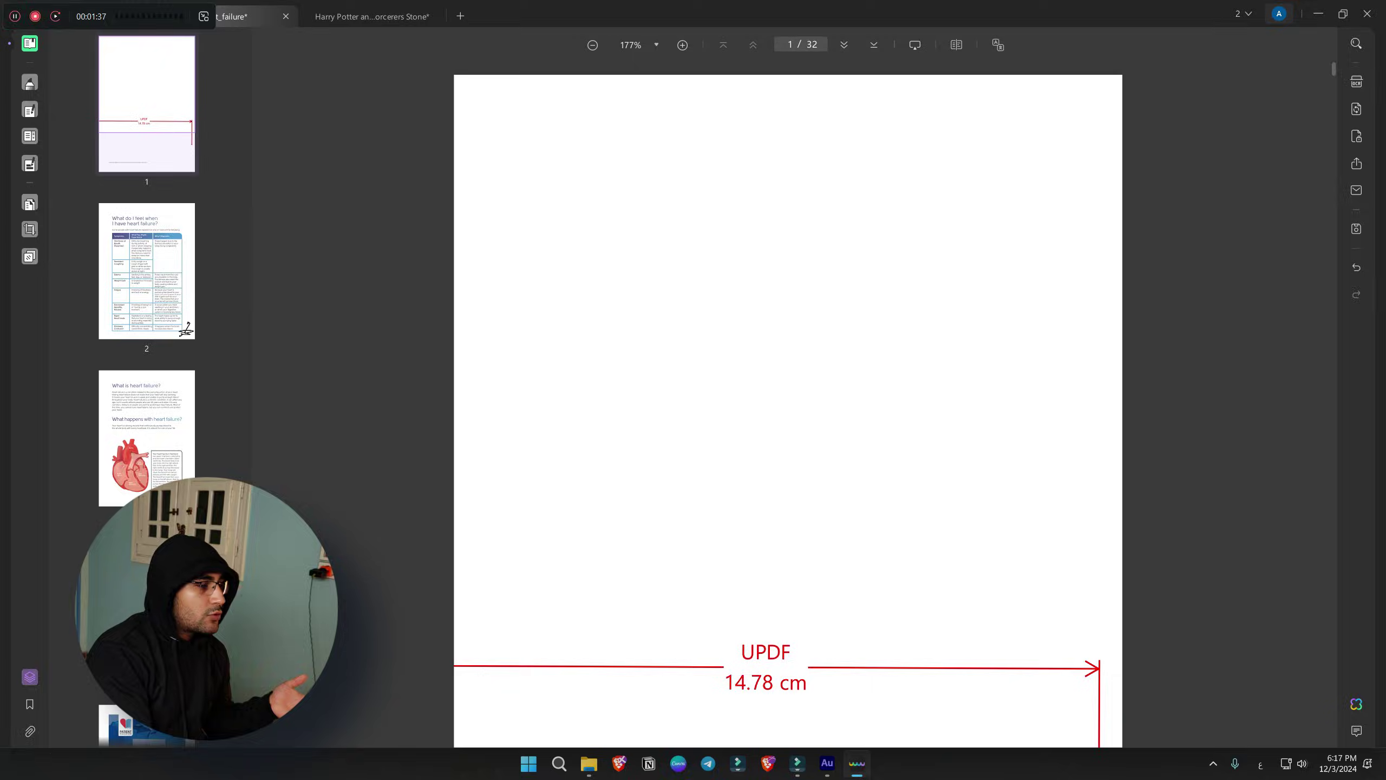
{"action": "scroll", "coordinate": [788, 404], "scroll_direction": "down", "scroll_amount": 3}
{"action": "scroll", "coordinate": [788, 404], "scroll_direction": "up", "scroll_amount": 3}
{"action": "scroll", "coordinate": [788, 404], "scroll_direction": "down", "scroll_amount": 15}
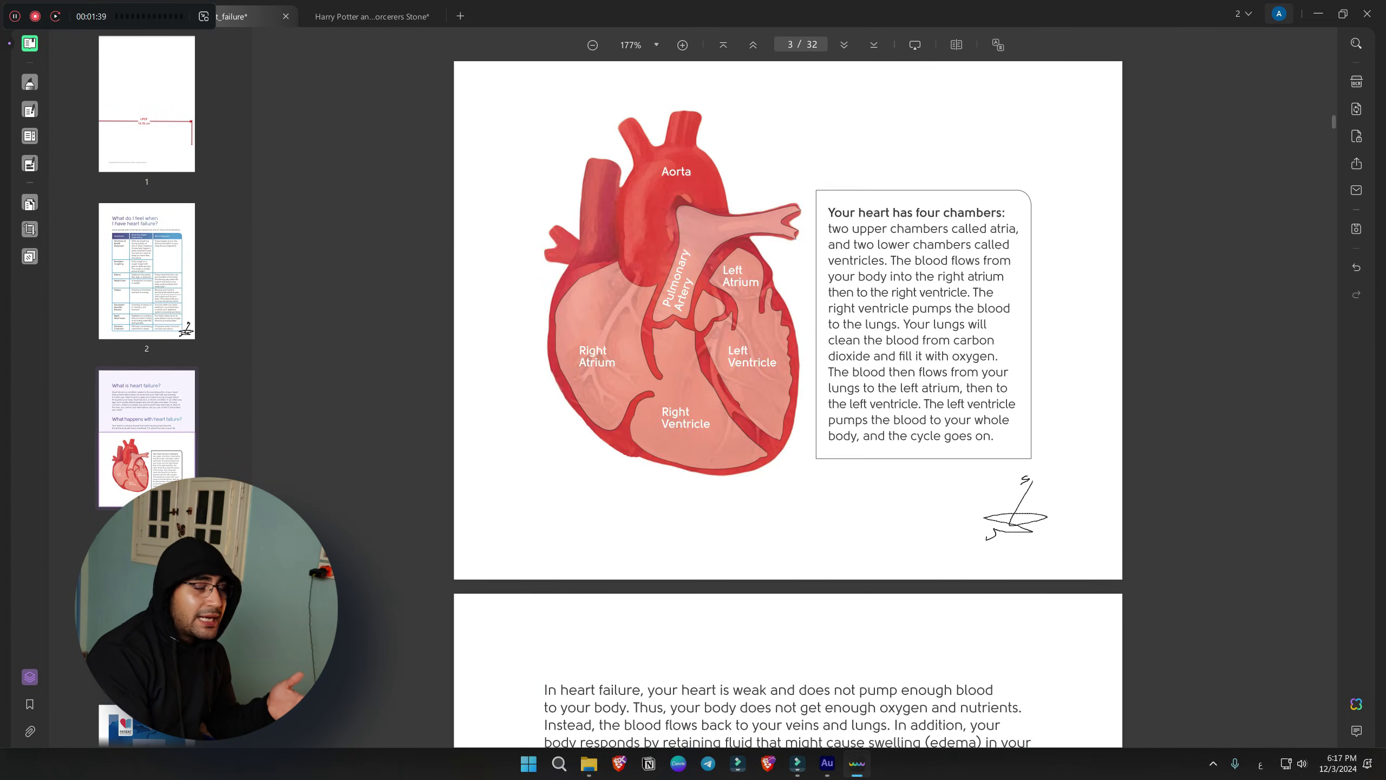
{"action": "scroll", "coordinate": [788, 404], "scroll_direction": "down", "scroll_amount": 12}
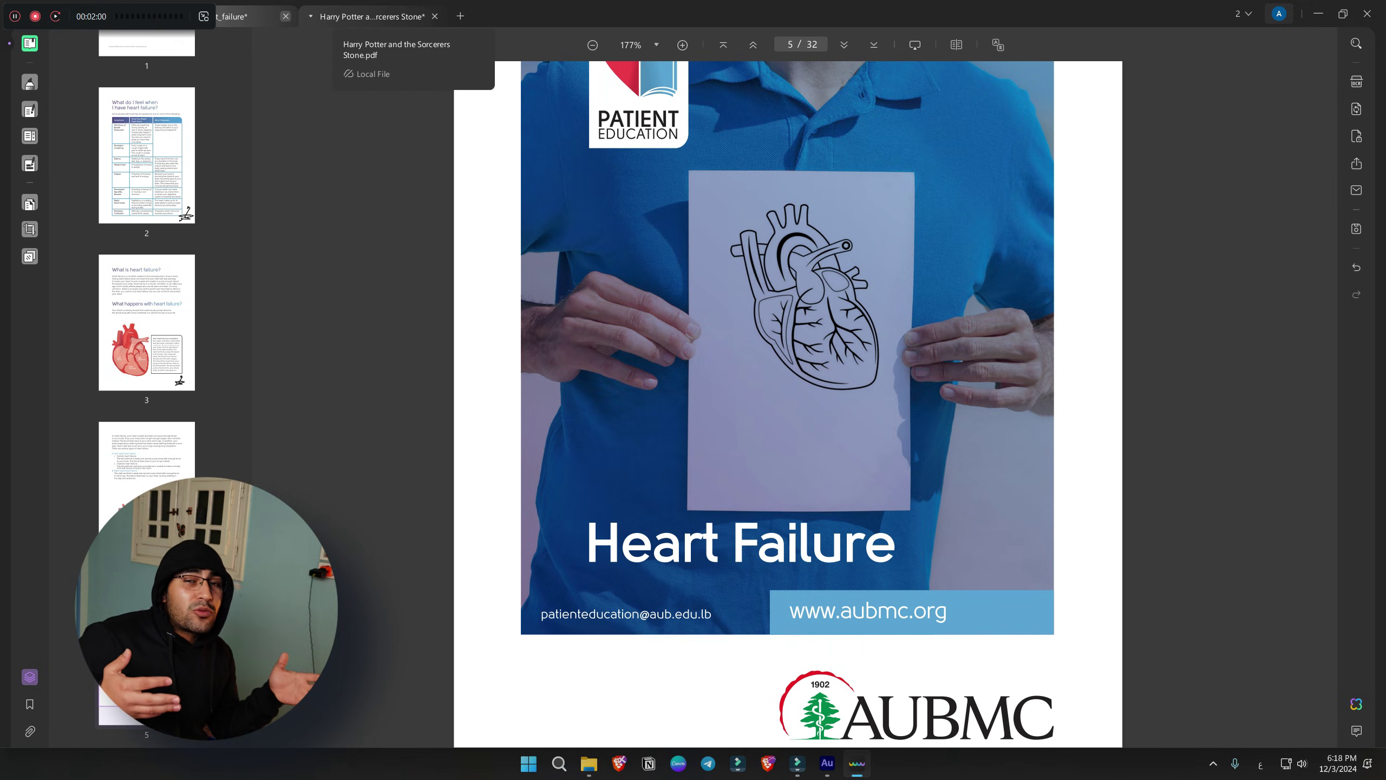
Open a new tab and display the collection of PDF tools.
{"action": "left_click", "coordinate": [461, 16]}
{"action": "left_click", "coordinate": [492, 118]}
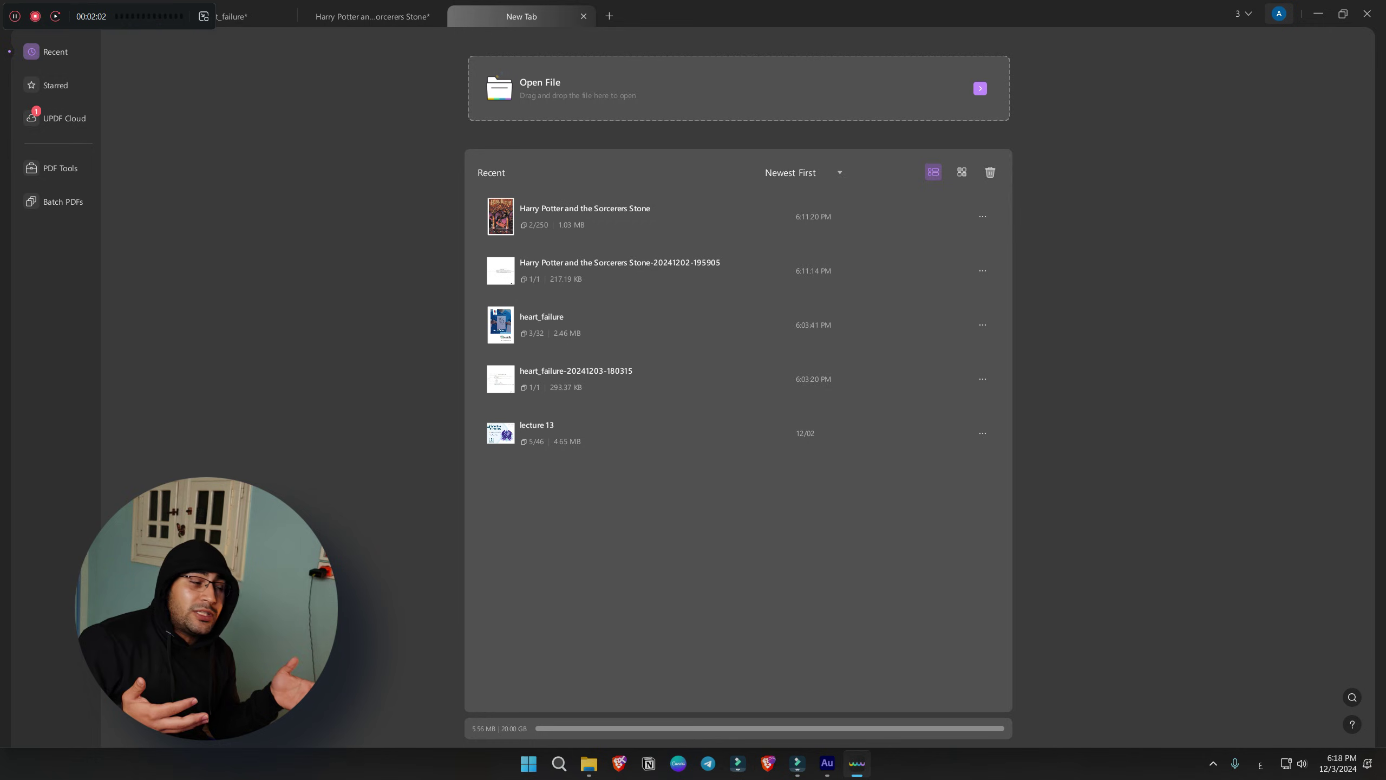
{"action": "left_click", "coordinate": [60, 168]}
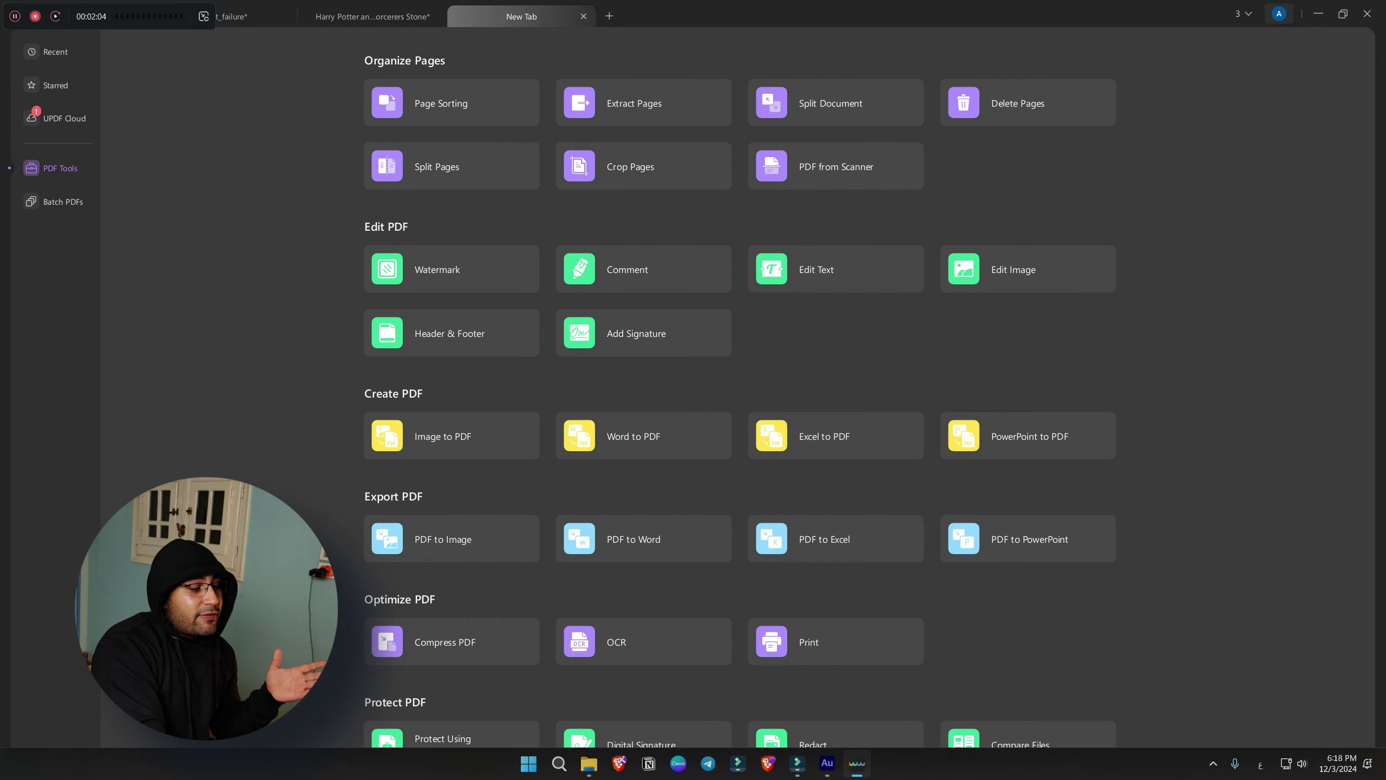